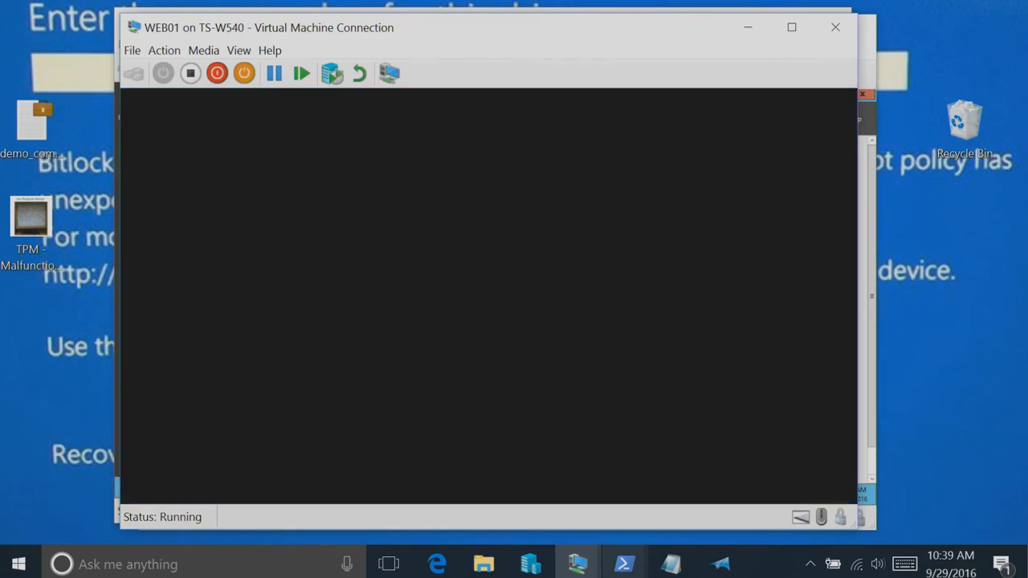
Bring up the CLT01 virtual machine and sign in to the helpdesk account with its password
{"action": "left_click", "coordinate": [726, 480]}
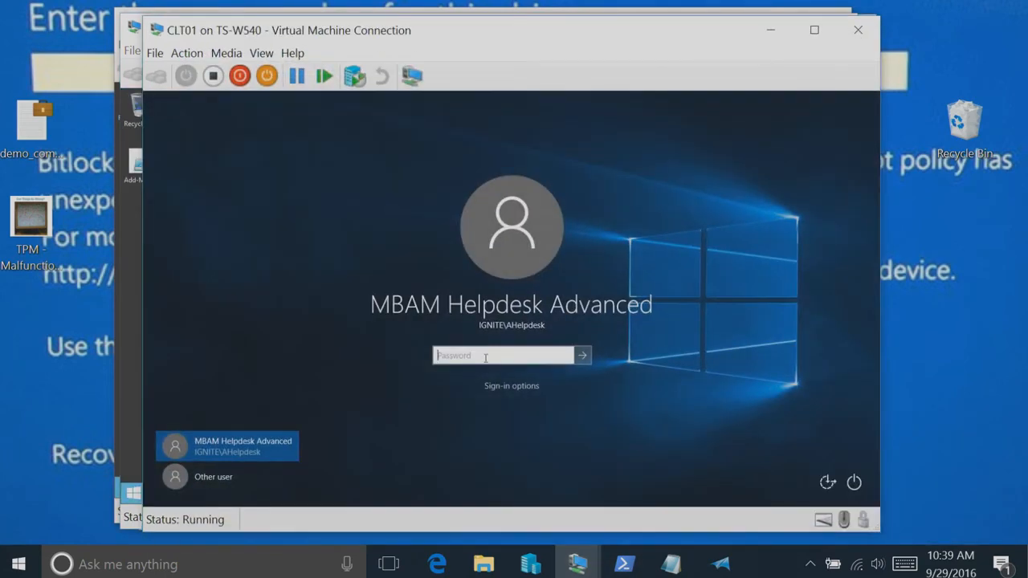
{"action": "type", "text": "••••••••"}
{"action": "key", "text": "Return"}
Switch to the CLT02 virtual machine and sign in with the account password
{"action": "mouse_move", "coordinate": [587, 567]}
{"action": "left_click", "coordinate": [930, 463]}
{"action": "type", "text": "••••••••••"}
{"action": "key", "text": "Return"}
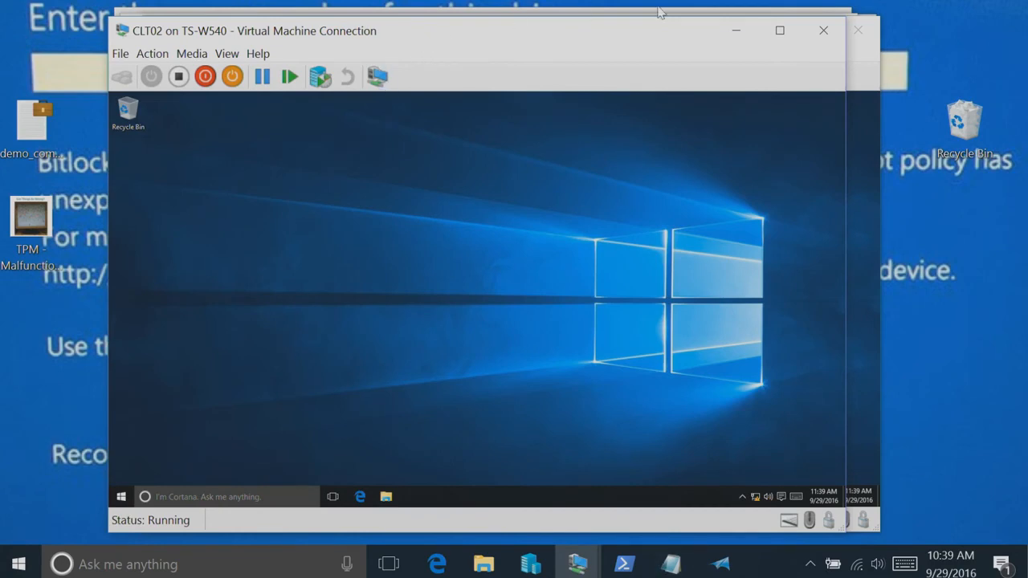
Minimize Server Manager inside WEB01 and SQL01, along with the CLT02, CLT01, WEB01 and SQL01 connection windows
{"action": "left_click", "coordinate": [732, 33]}
{"action": "left_click", "coordinate": [769, 35]}
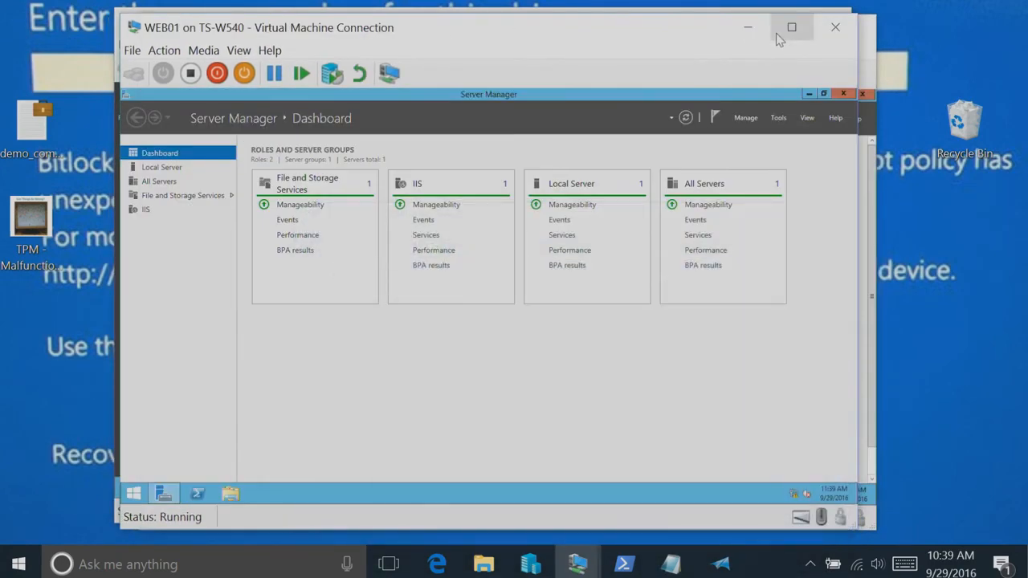
{"action": "left_click", "coordinate": [808, 94]}
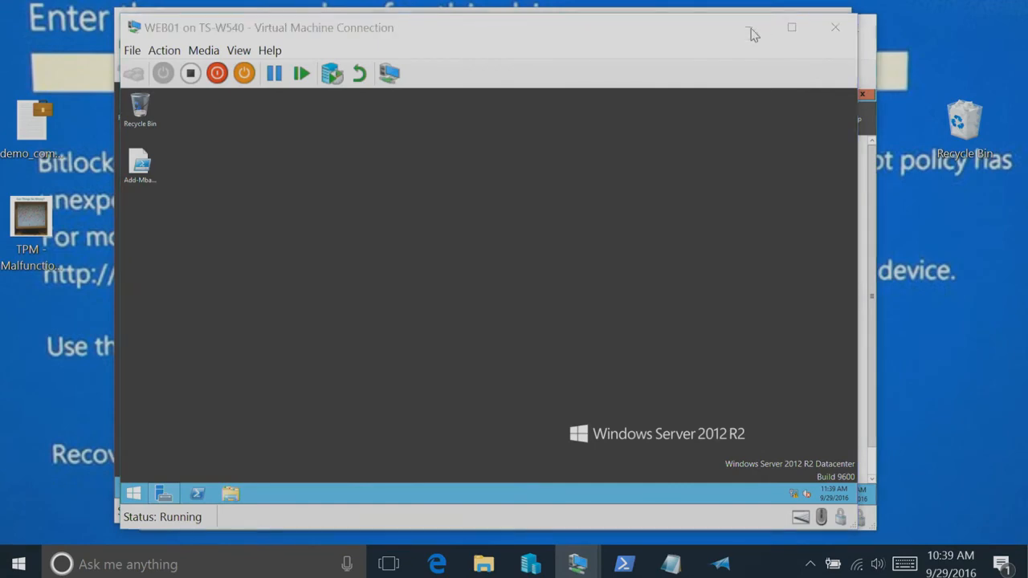
{"action": "left_click", "coordinate": [753, 33]}
{"action": "left_click", "coordinate": [826, 97]}
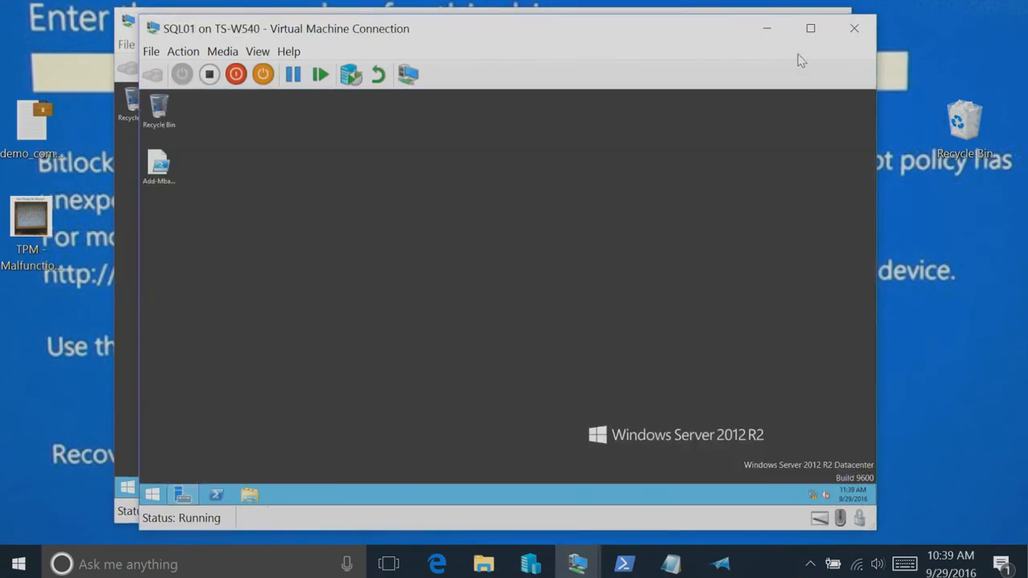
{"action": "left_click", "coordinate": [767, 28]}
Switch to WEB01 and open the Add-MbamFeatures script from its desktop for editing in PowerShell ISE
{"action": "mouse_move", "coordinate": [568, 566]}
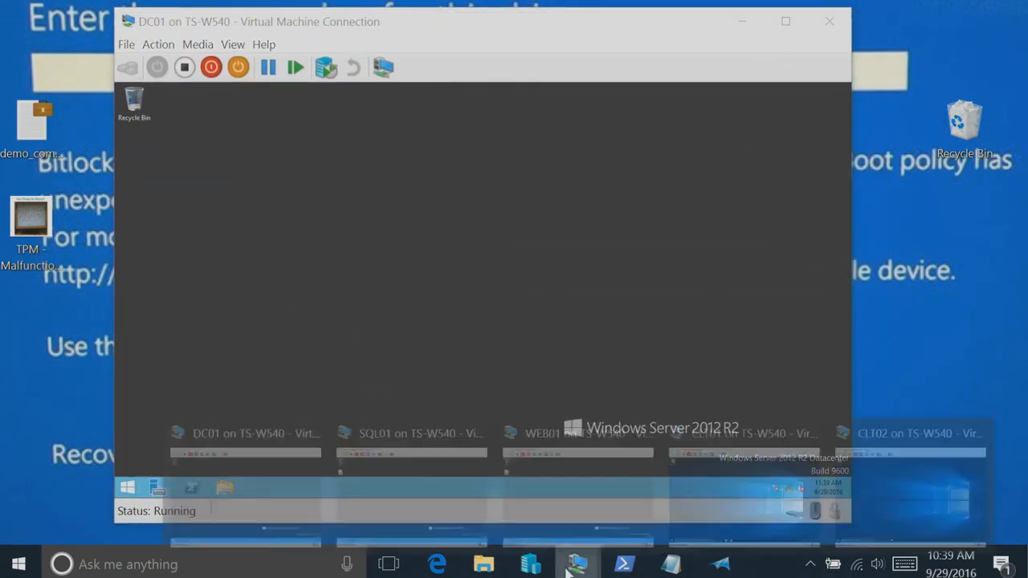
{"action": "left_click", "coordinate": [561, 474]}
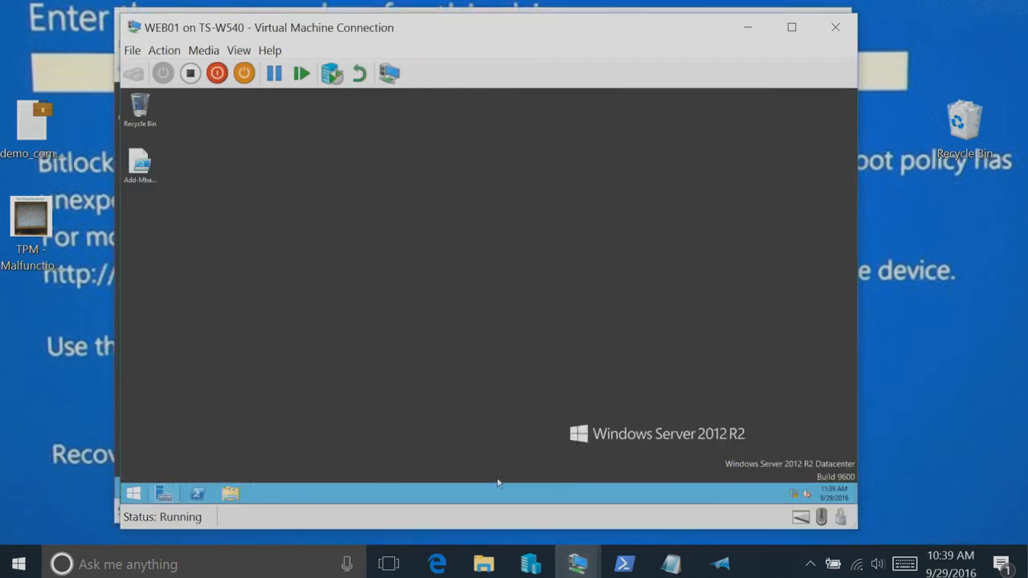
{"action": "left_click", "coordinate": [124, 181]}
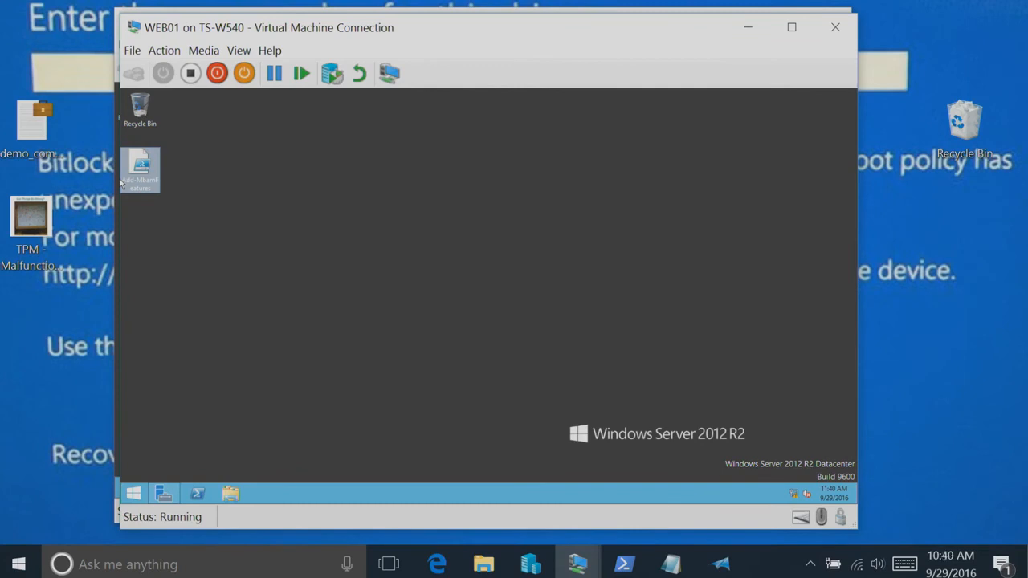
{"action": "right_click", "coordinate": [132, 178]}
{"action": "left_click", "coordinate": [183, 212]}
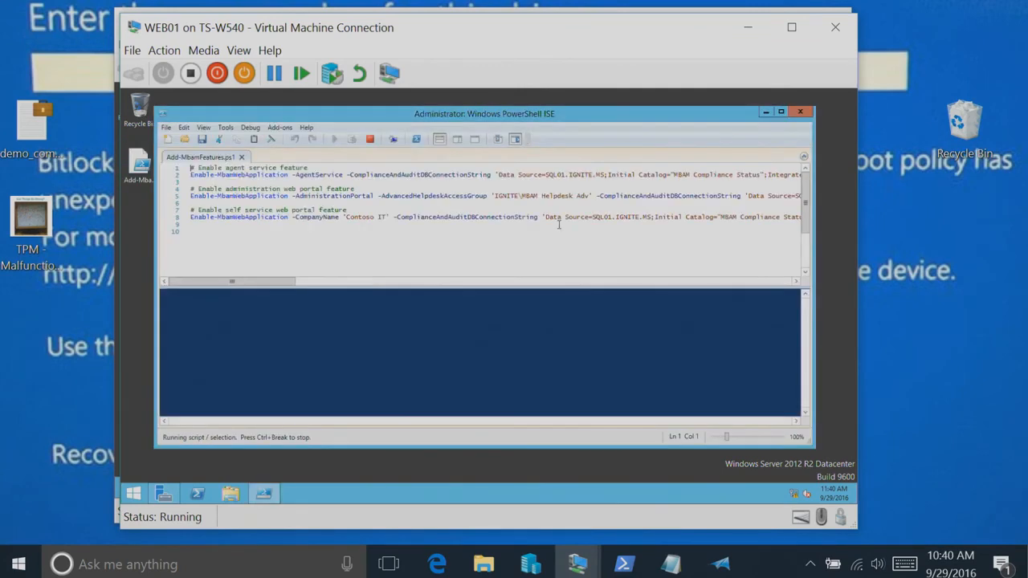
Maximize PowerShell ISE and hide the Commands pane to examine the Enable-MbamWebApplication lines, and close the editor
{"action": "left_click", "coordinate": [782, 113]}
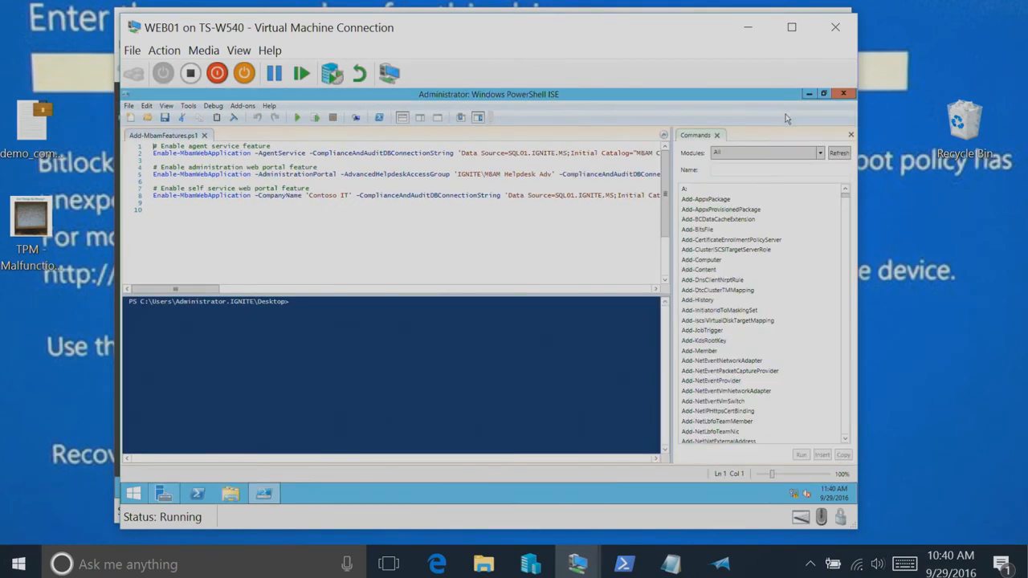
{"action": "left_click", "coordinate": [850, 135]}
{"action": "left_click", "coordinate": [595, 214]}
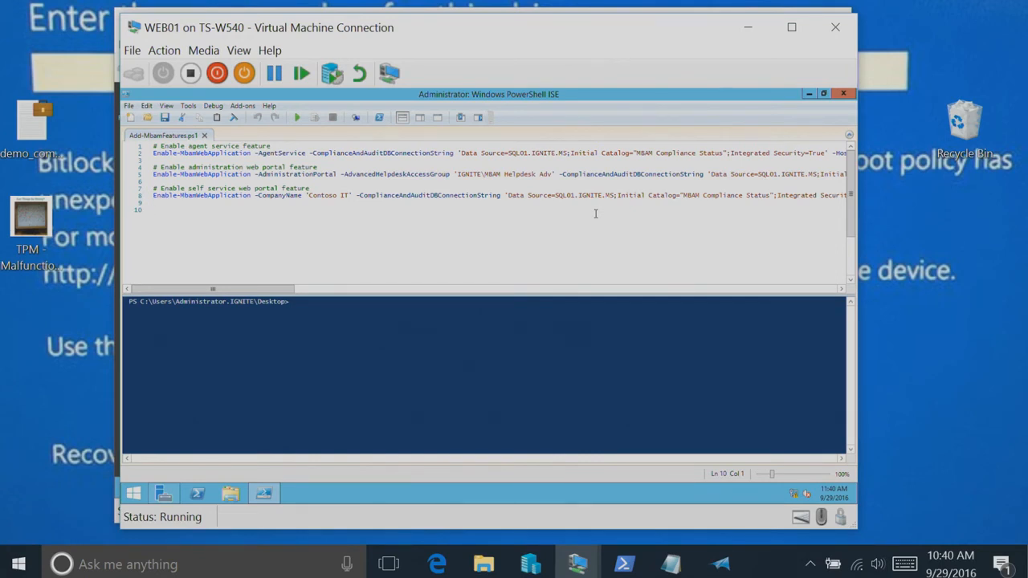
{"action": "left_click", "coordinate": [843, 94]}
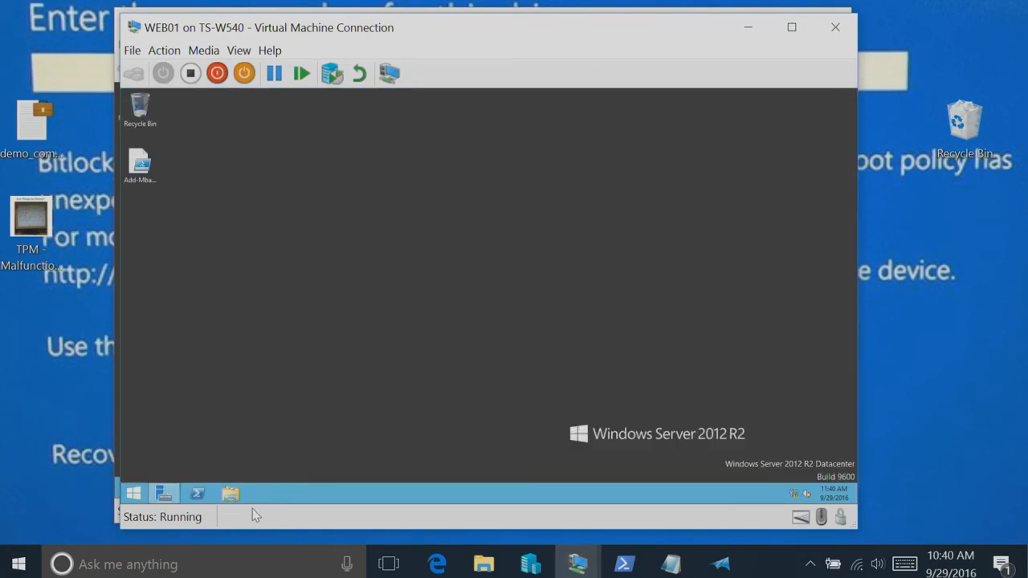
Switch to CLT01, launch a maximized Microsoft Edge window and close the go.microsoft.com page, keeping only the Start page
{"action": "left_click", "coordinate": [584, 569]}
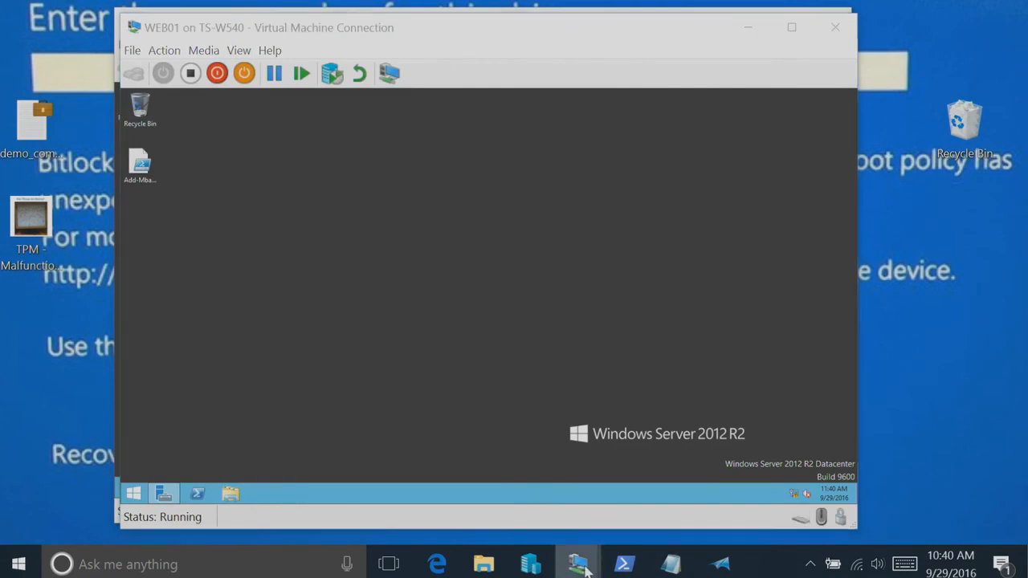
{"action": "left_click", "coordinate": [697, 492]}
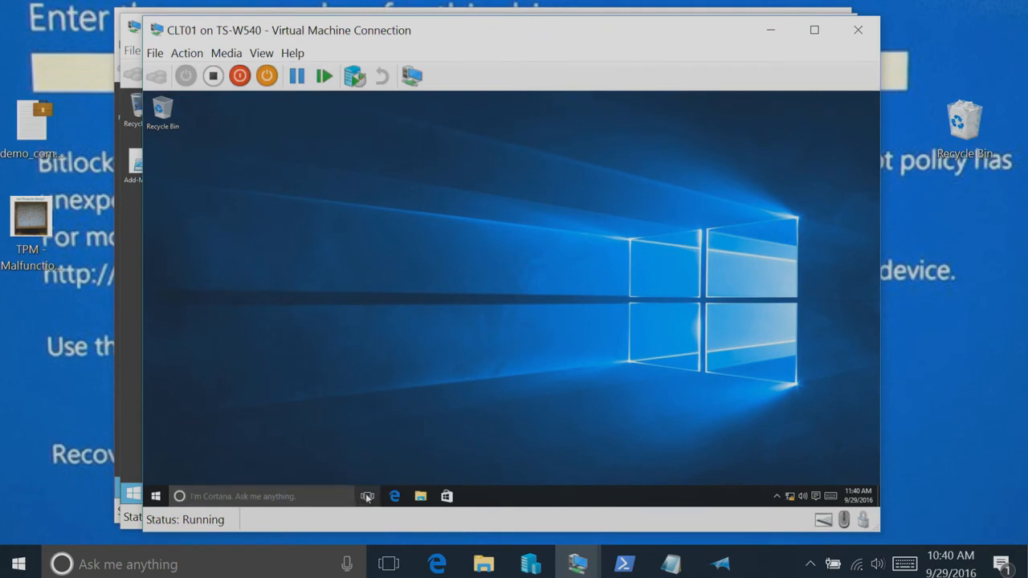
{"action": "left_click", "coordinate": [390, 498]}
{"action": "right_click", "coordinate": [389, 498]}
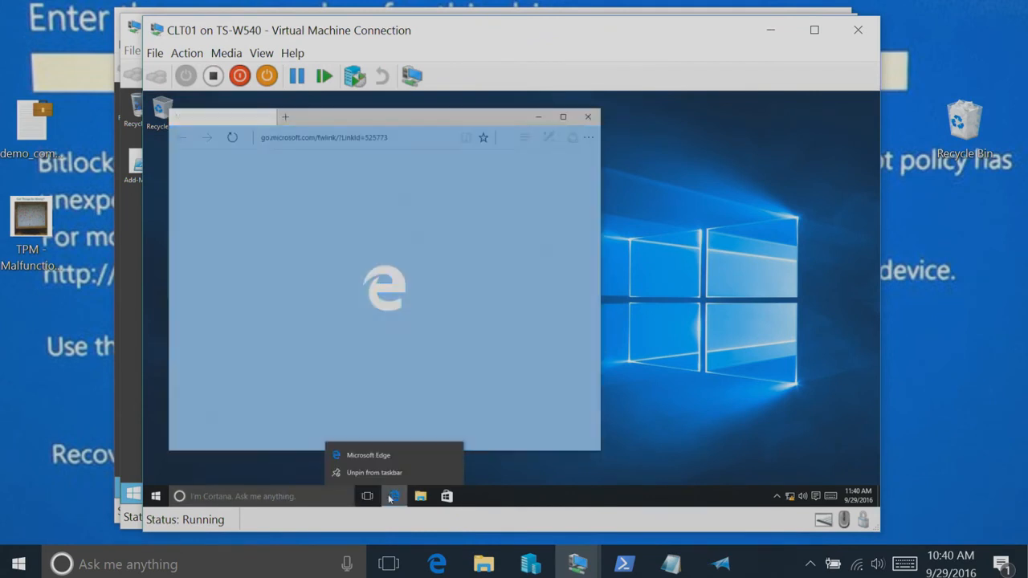
{"action": "left_click", "coordinate": [563, 118]}
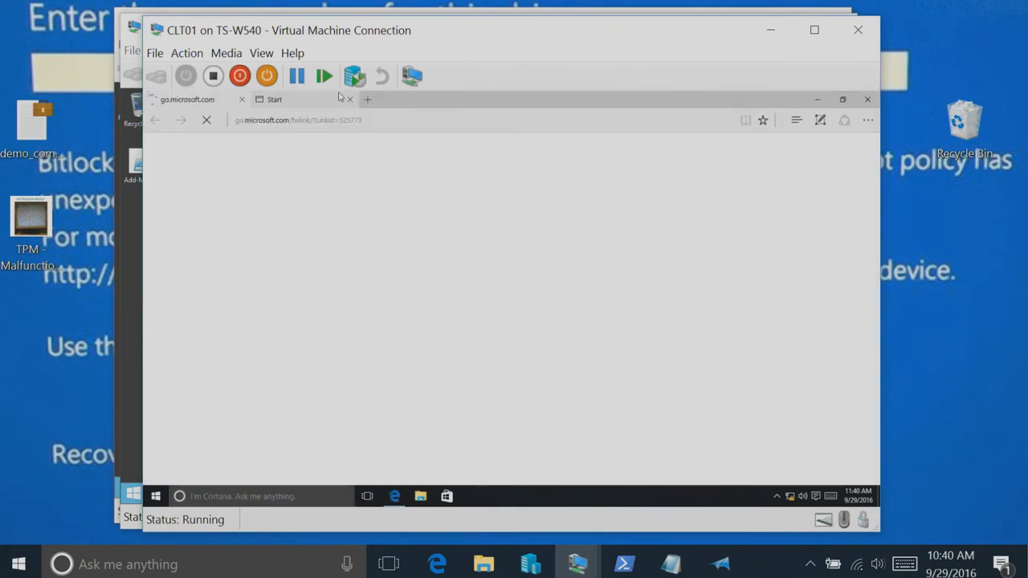
{"action": "left_click", "coordinate": [242, 100]}
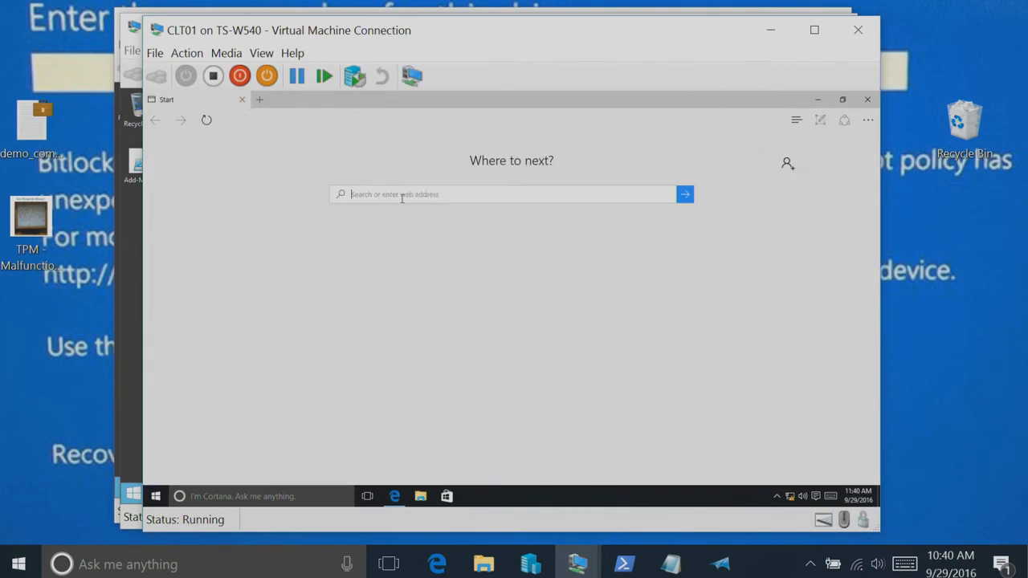
Load the web01.ignite.ms/helpdesk portal and request the Enterprise Compliance Report from its Reports section
{"action": "type", "text": "http://web01.ignite.ms/helpdesk"}
{"action": "key", "text": "Return"}
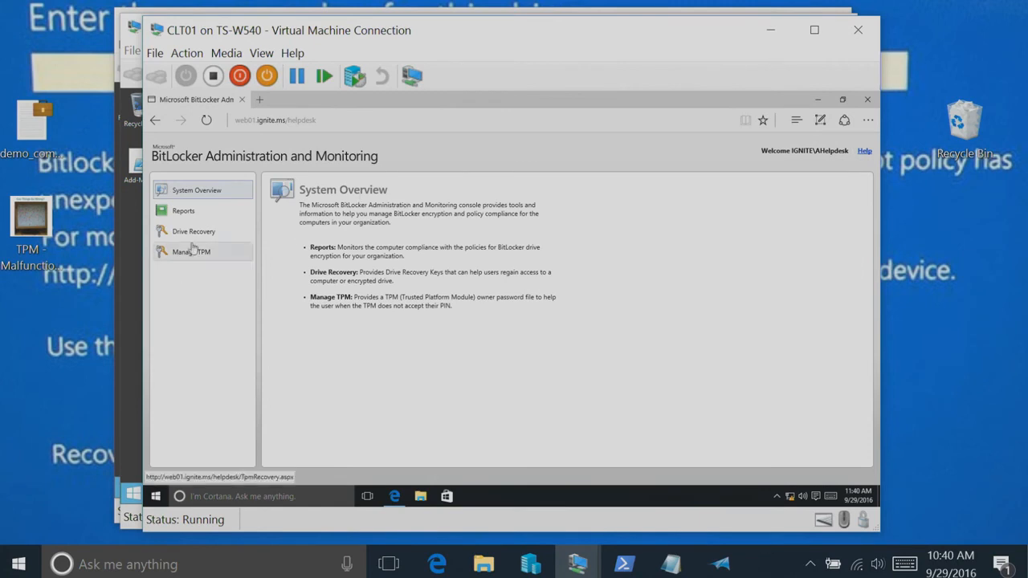
{"action": "left_click", "coordinate": [183, 212]}
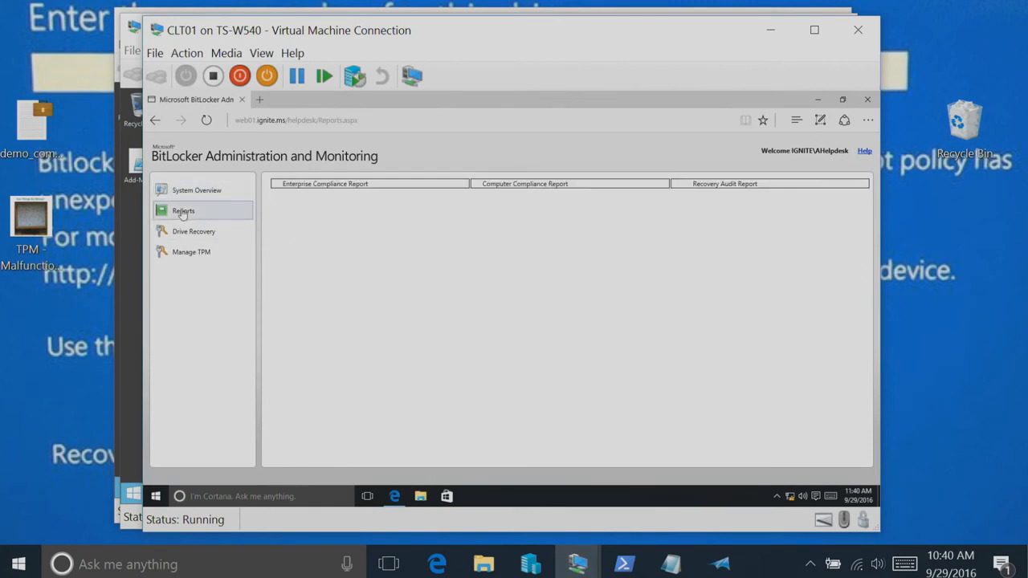
{"action": "left_click", "coordinate": [351, 186]}
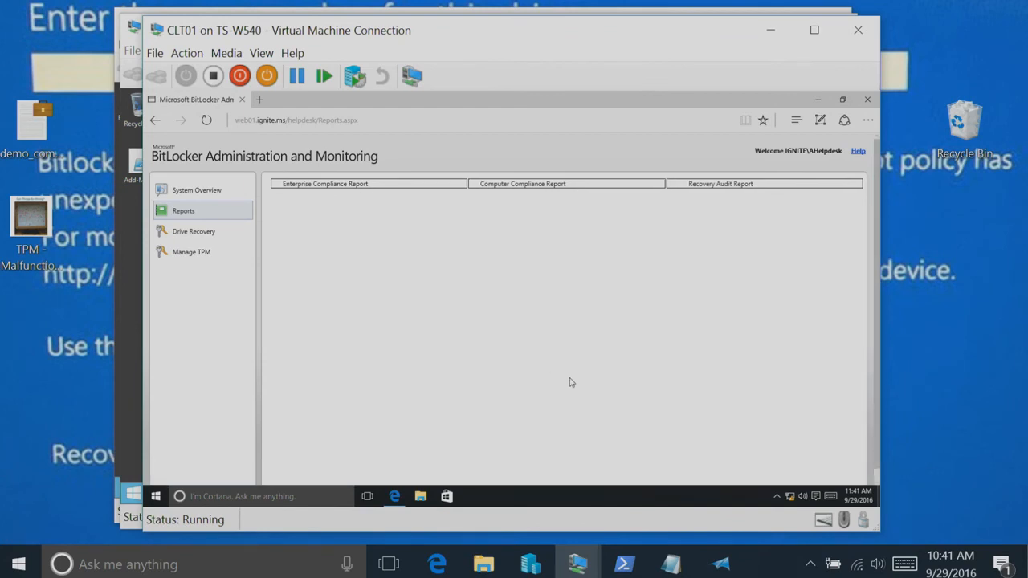
Shift the CLT01 window slightly sideways and request the helpdesk portal's Enterprise Compliance Report in Internet Explorer
{"action": "left_click_drag", "start_coordinate": [509, 32], "coordinate": [542, 35]}
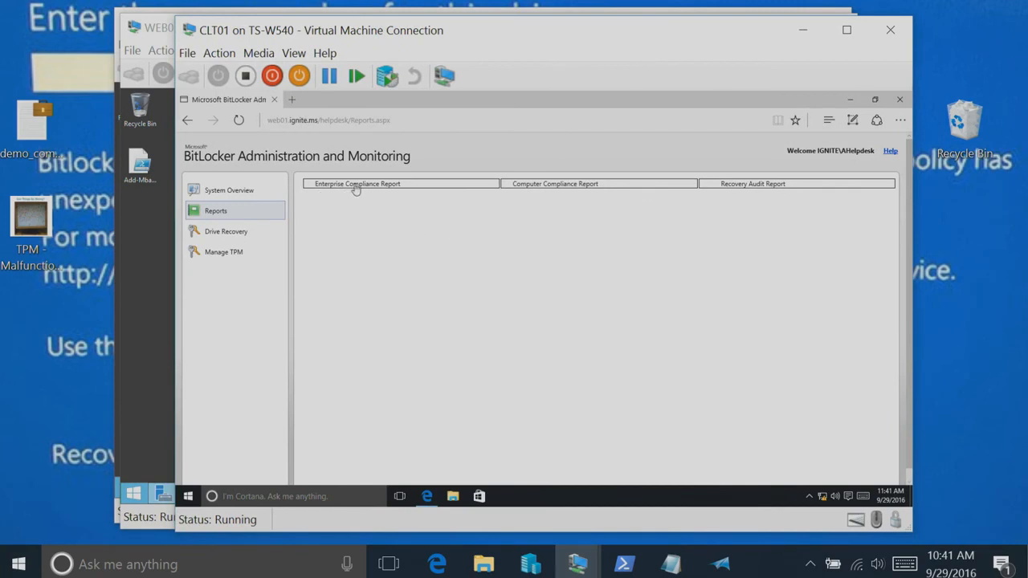
{"action": "left_click", "coordinate": [180, 498]}
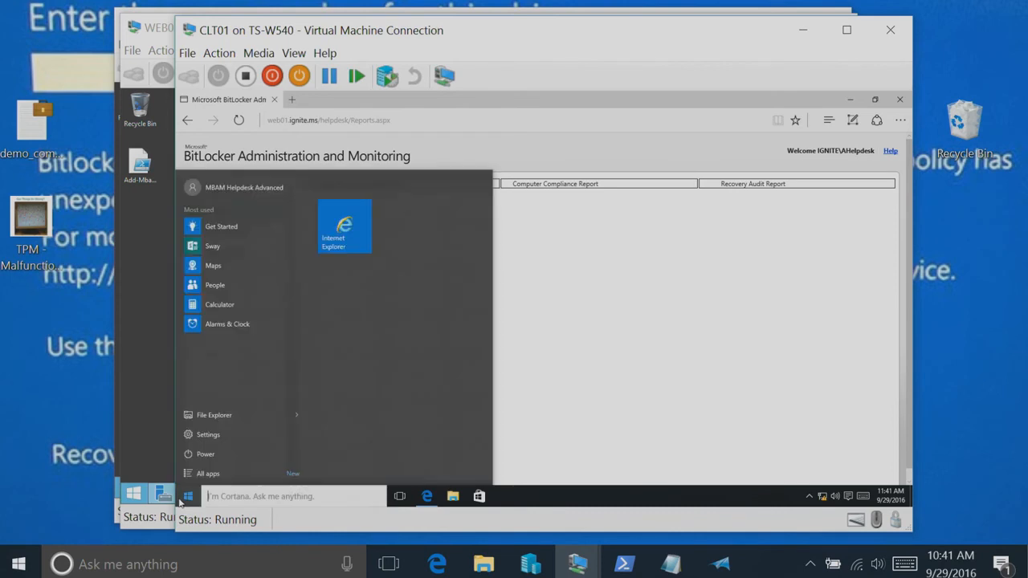
{"action": "left_click", "coordinate": [360, 240]}
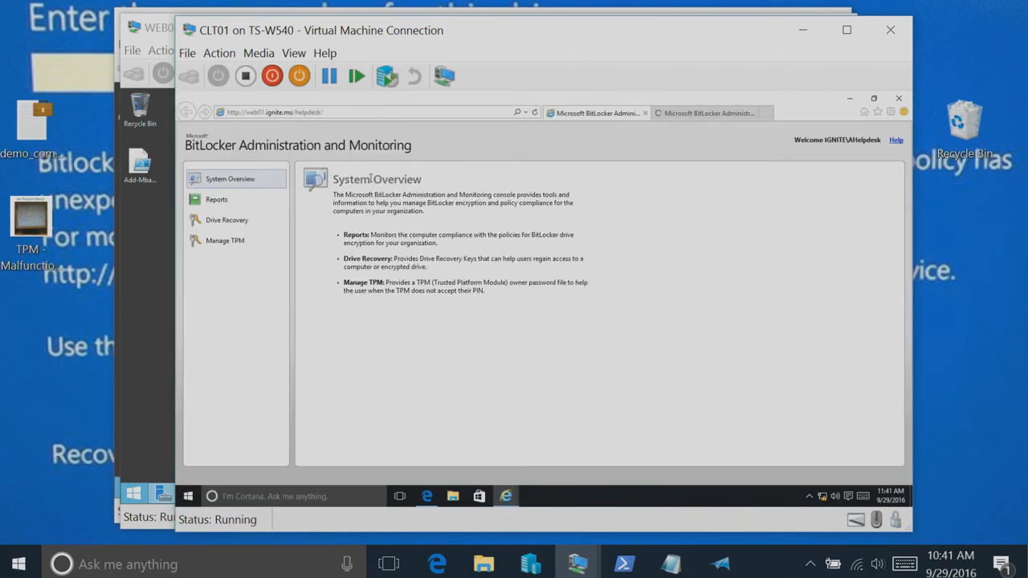
{"action": "left_click", "coordinate": [210, 201]}
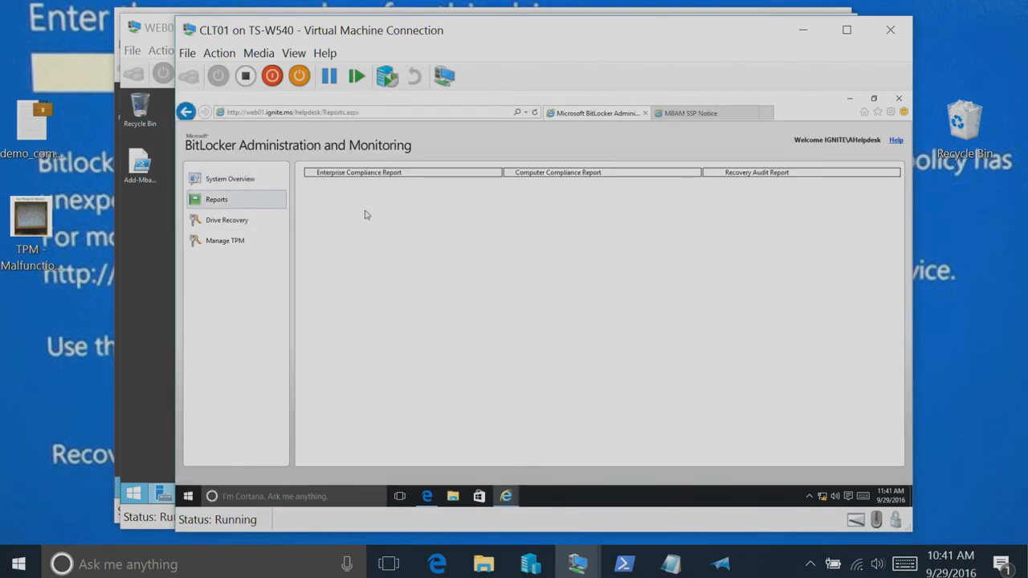
{"action": "left_click", "coordinate": [391, 174]}
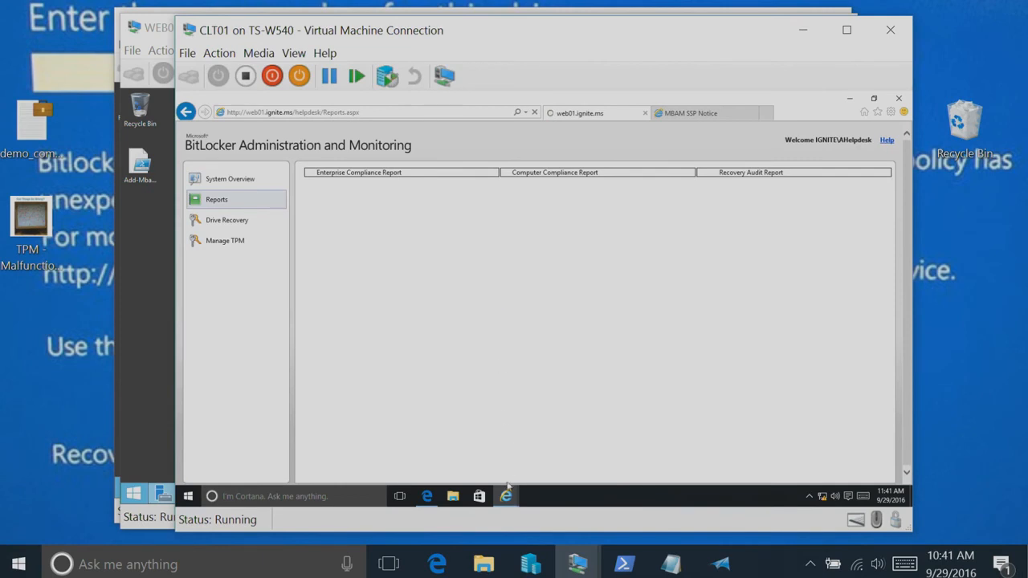
Alternate between Edge and Internet Explorer to compare how each loads the Enterprise Compliance Report, ending in Internet Explorer
{"action": "left_click", "coordinate": [431, 498]}
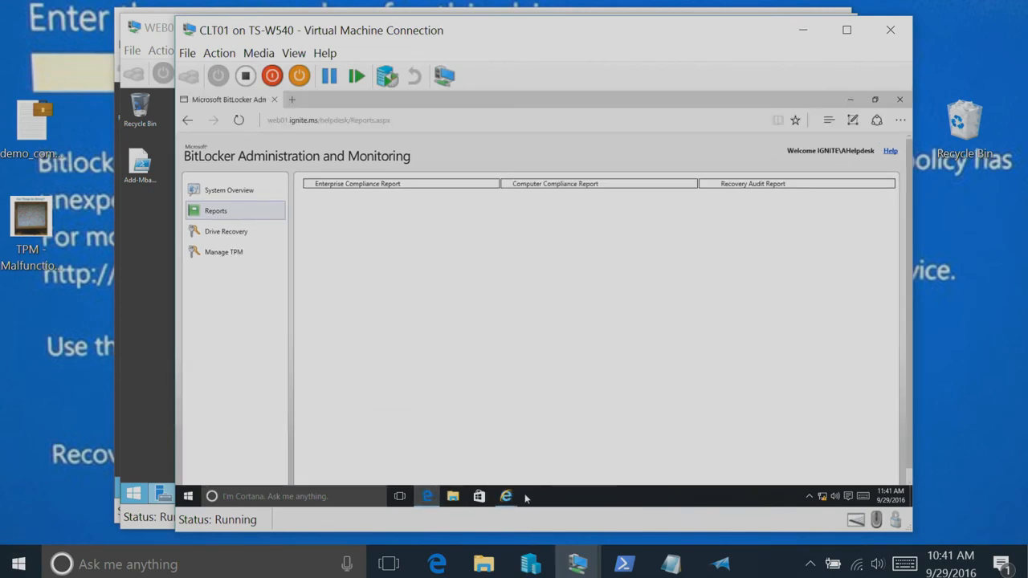
{"action": "mouse_move", "coordinate": [505, 496]}
{"action": "left_click", "coordinate": [464, 469]}
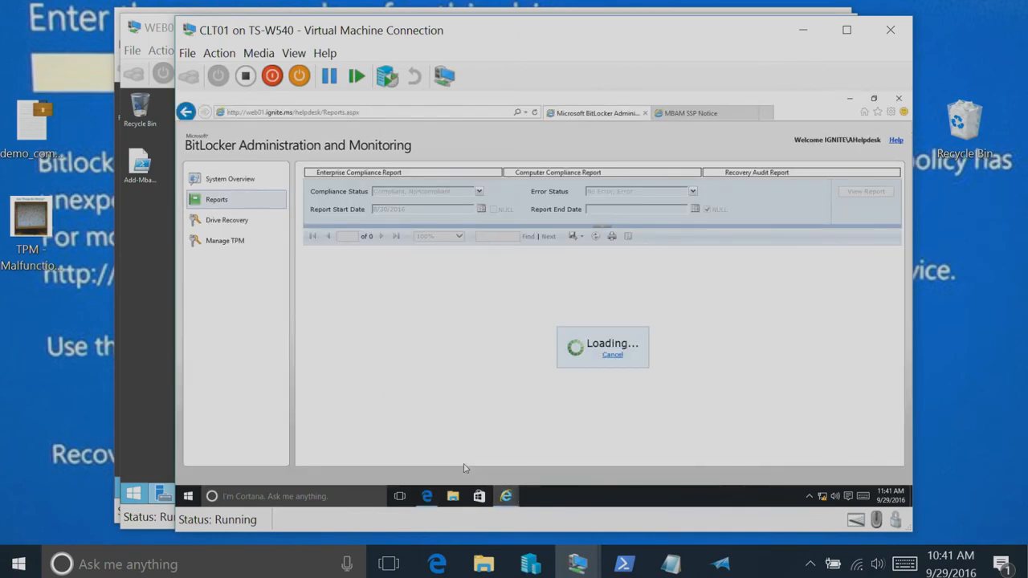
{"action": "left_click", "coordinate": [429, 496]}
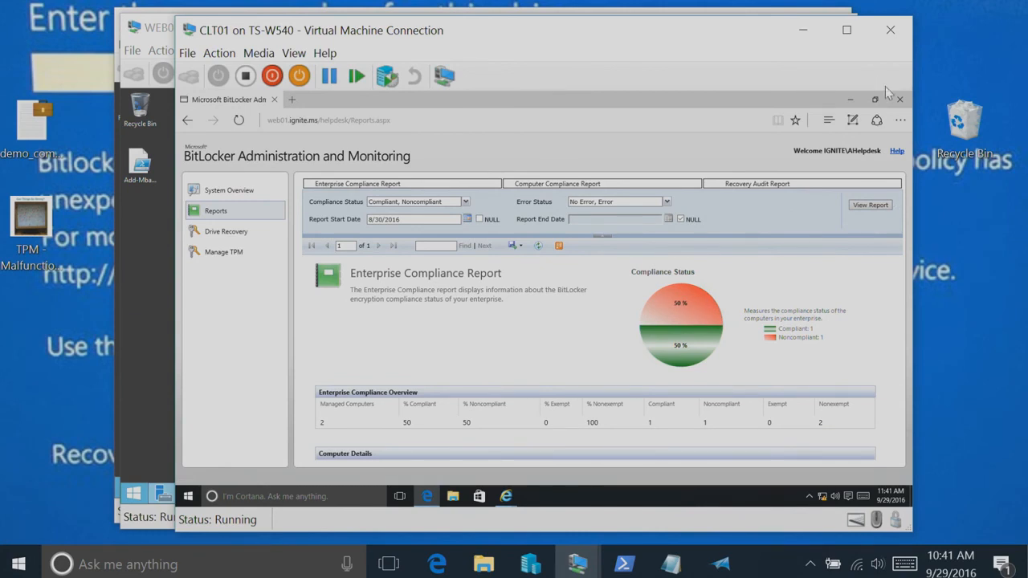
{"action": "left_click", "coordinate": [846, 31]}
{"action": "left_click", "coordinate": [667, 8]}
{"action": "mouse_move", "coordinate": [504, 491]}
{"action": "left_click", "coordinate": [495, 464]}
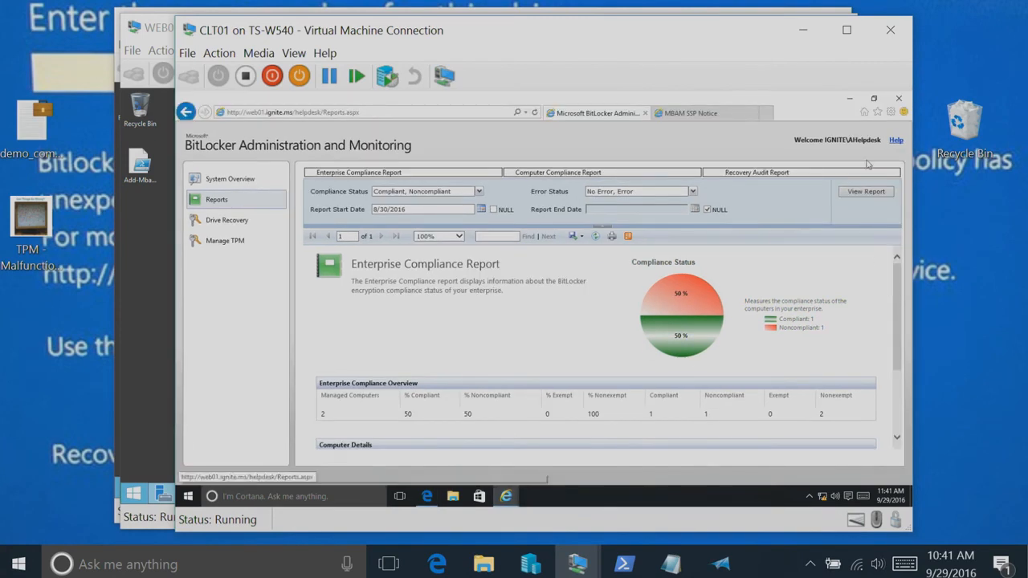
Open the Computer Compliance Report for CLT02 from the computer details and expand its drive information
{"action": "left_click_drag", "start_coordinate": [898, 289], "coordinate": [896, 350]}
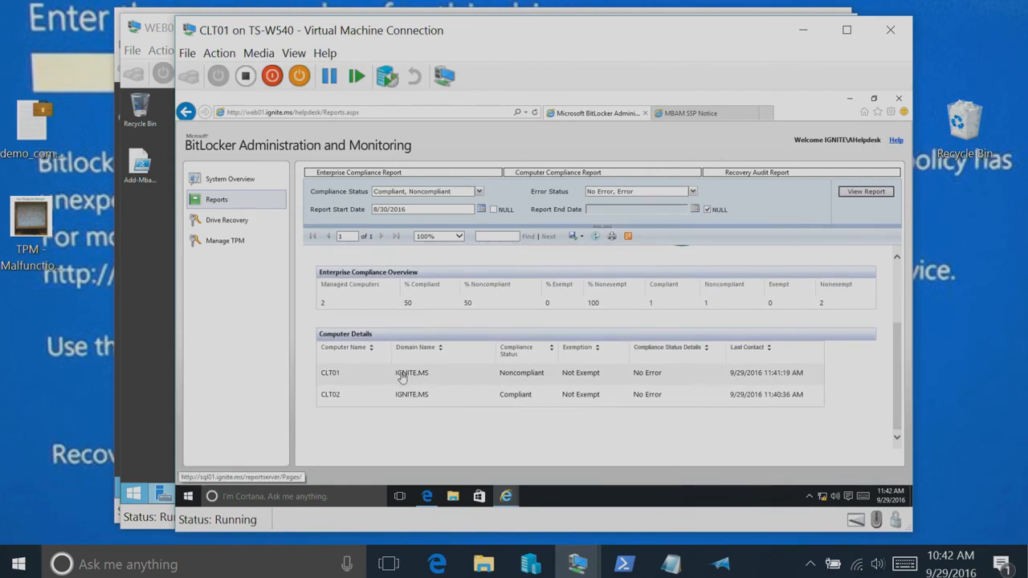
{"action": "left_click", "coordinate": [330, 394]}
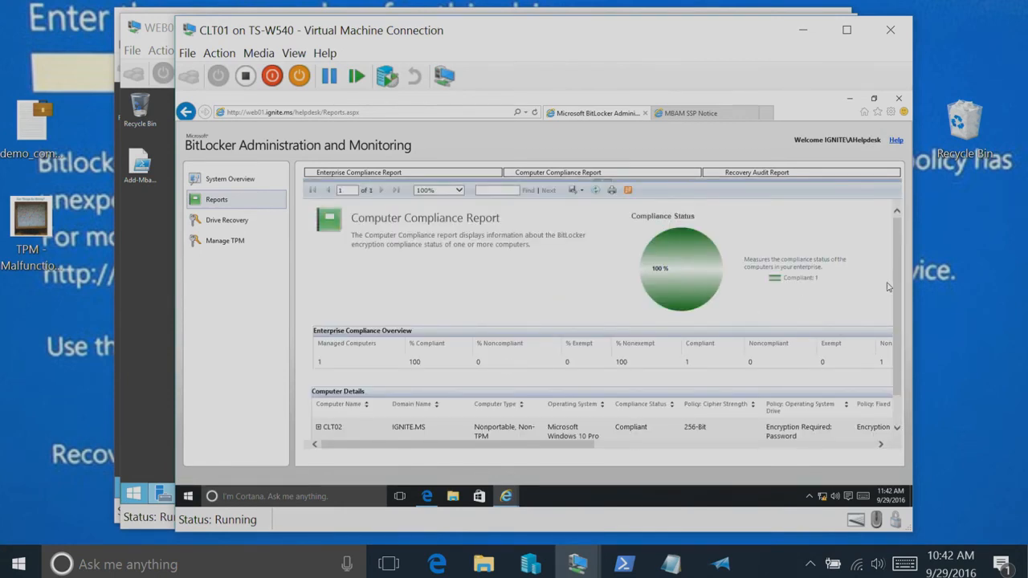
{"action": "left_click_drag", "start_coordinate": [897, 285], "coordinate": [897, 315]}
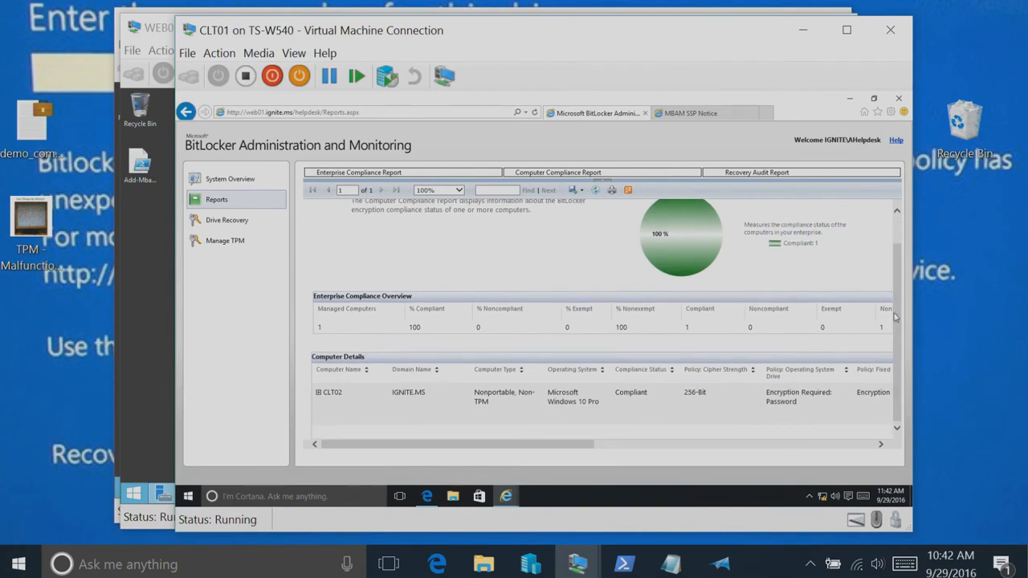
{"action": "left_click", "coordinate": [318, 392]}
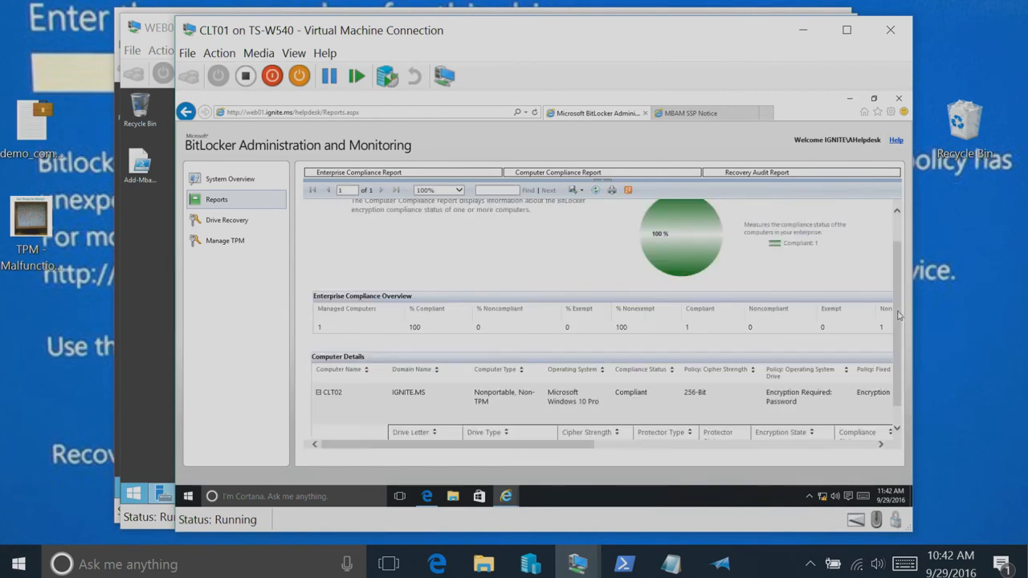
Examine CLT02's encryption policy and drive details, highlighting the operating system drive's cipher strength
{"action": "left_click_drag", "start_coordinate": [899, 315], "coordinate": [899, 334]}
{"action": "left_click_drag", "start_coordinate": [567, 450], "coordinate": [645, 450]}
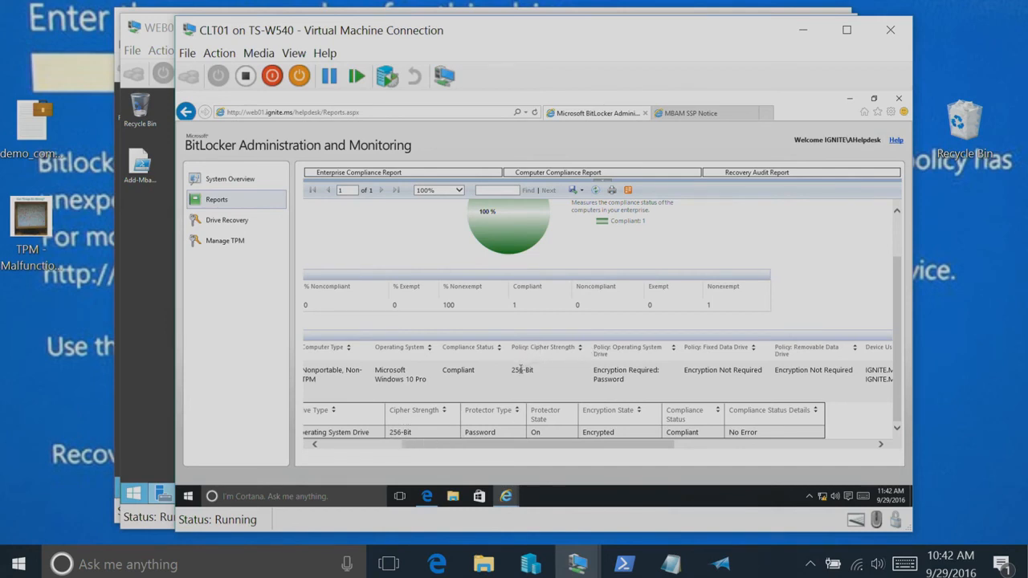
{"action": "left_click_drag", "start_coordinate": [390, 432], "coordinate": [414, 437]}
{"action": "left_click", "coordinate": [381, 444]}
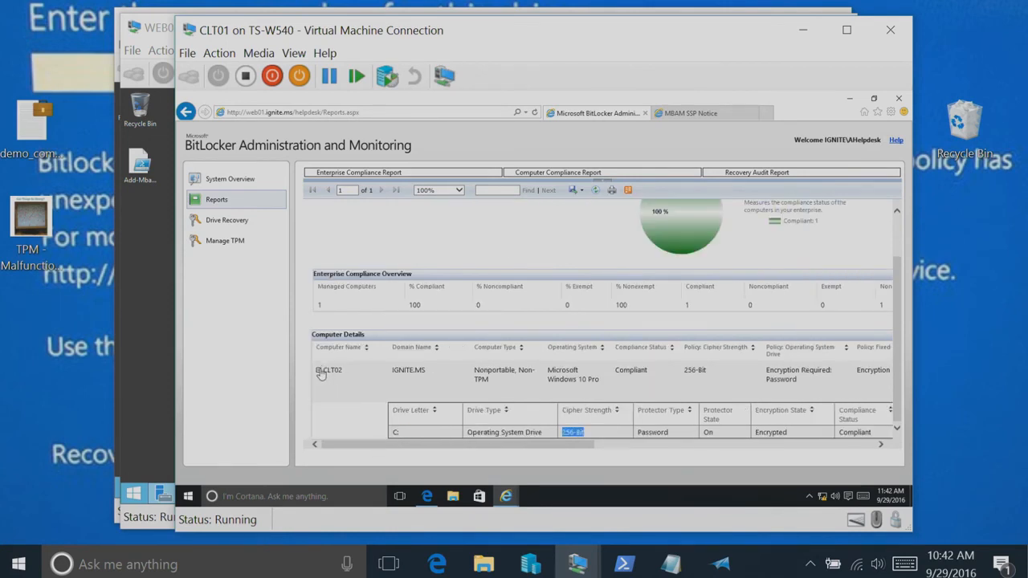
Collapse and re-expand CLT02's drive information in the Computer Compliance Report, and examine the policy and compliance status details
{"action": "mouse_move", "coordinate": [483, 446]}
{"action": "left_mouse_down"}
{"action": "mouse_move", "coordinate": [598, 453]}
{"action": "mouse_move", "coordinate": [474, 453]}
{"action": "left_mouse_up"}
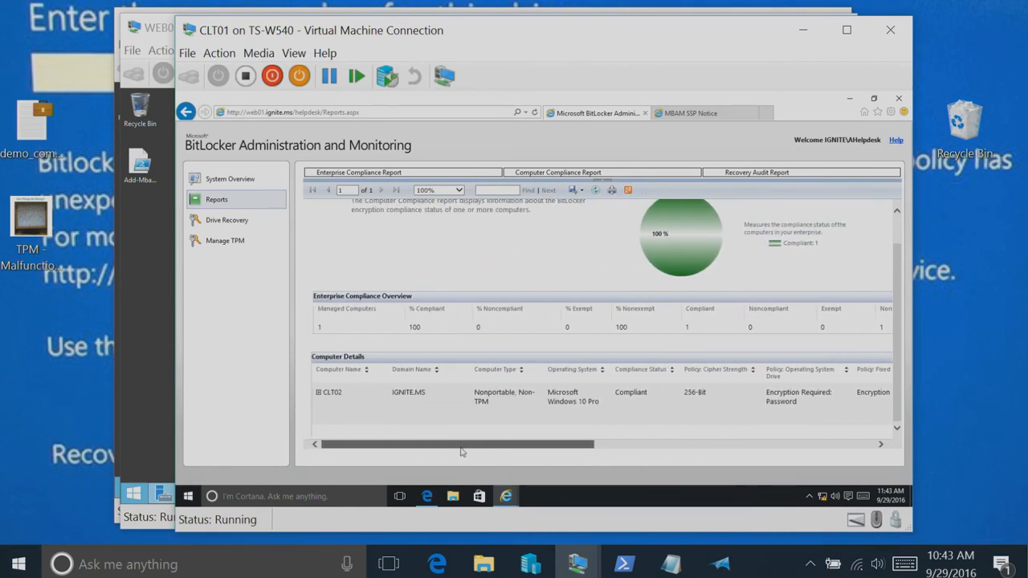
{"action": "left_click", "coordinate": [319, 393]}
{"action": "scroll", "coordinate": [431, 411], "scroll_direction": "down", "scroll_amount": 1}
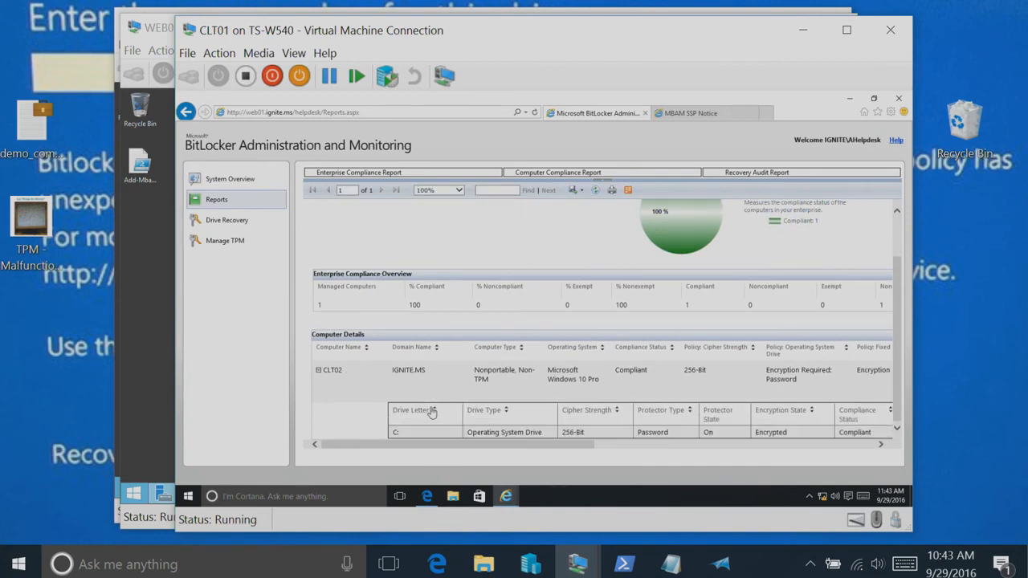
{"action": "left_click_drag", "start_coordinate": [495, 446], "coordinate": [603, 449]}
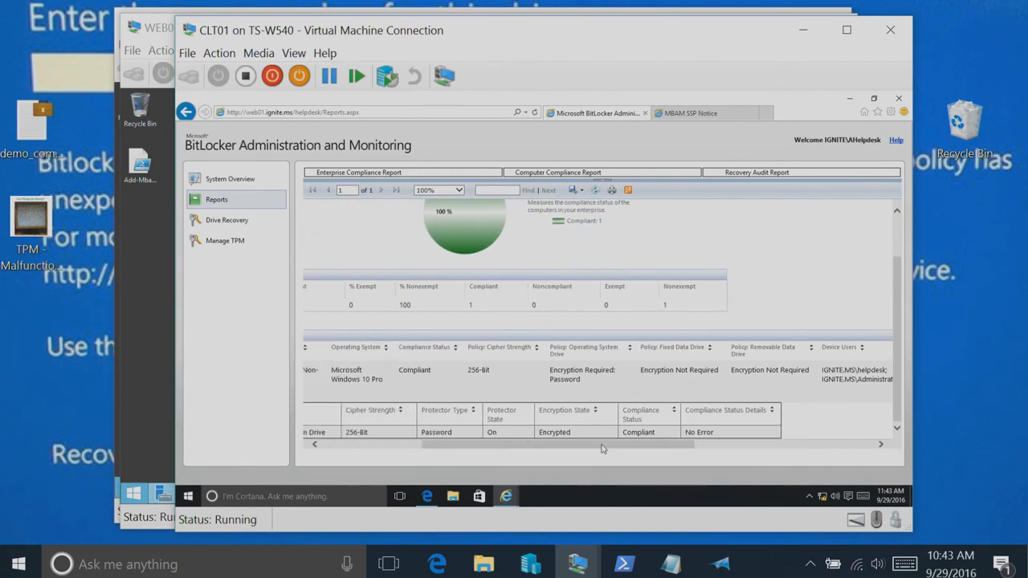
Review the key access entries in the Recovery Audit Report, and open the Drive Recovery form in the helpdesk portal
{"action": "left_click", "coordinate": [740, 175]}
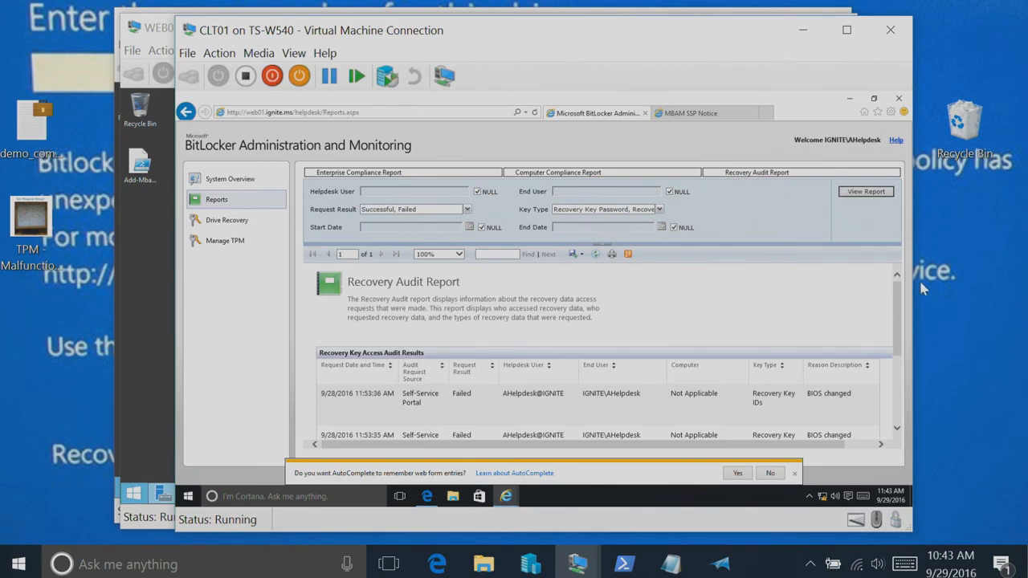
{"action": "left_click_drag", "start_coordinate": [896, 331], "coordinate": [892, 396]}
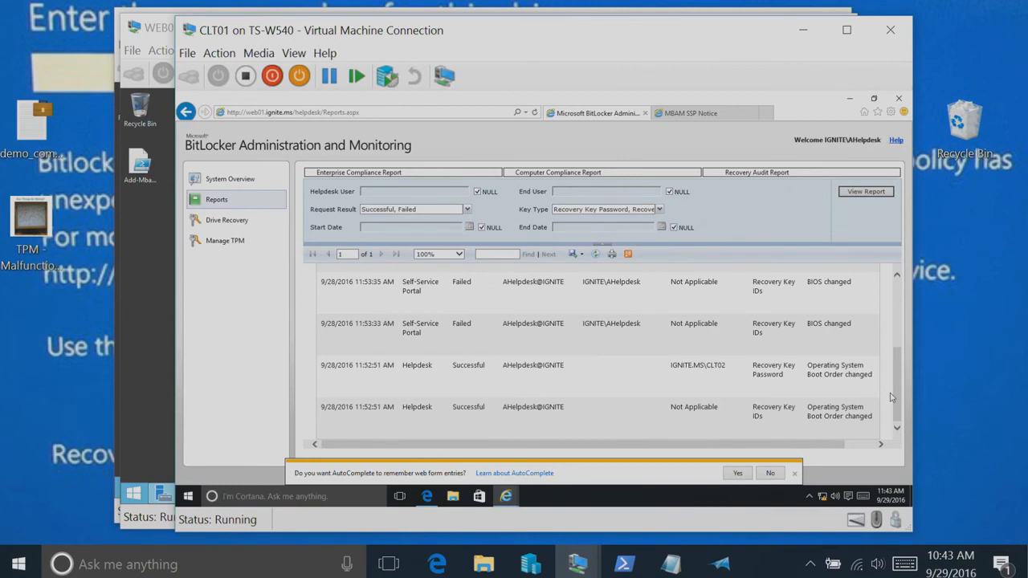
{"action": "left_click", "coordinate": [226, 218]}
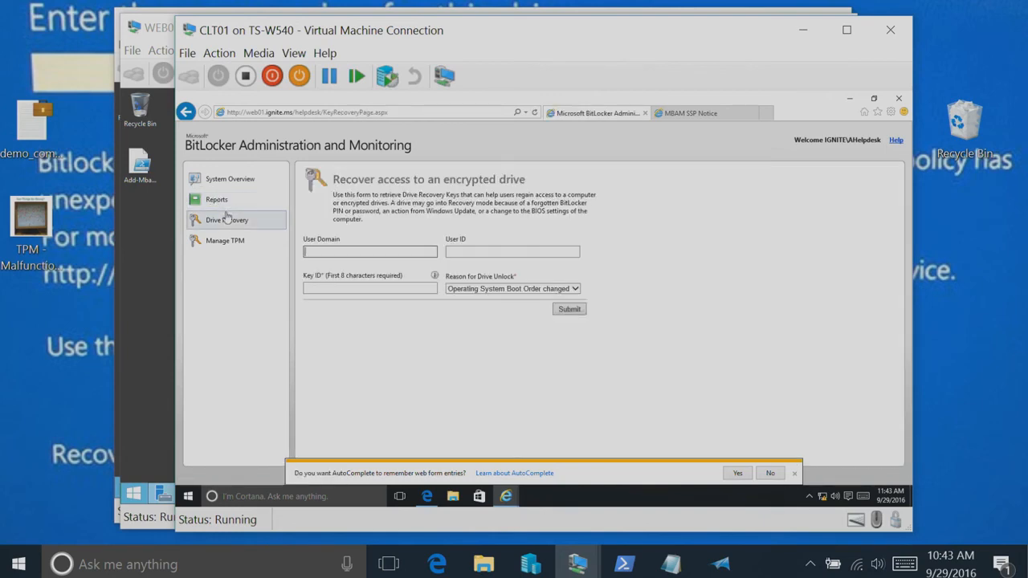
{"action": "left_click_drag", "start_coordinate": [536, 30], "coordinate": [375, 12]}
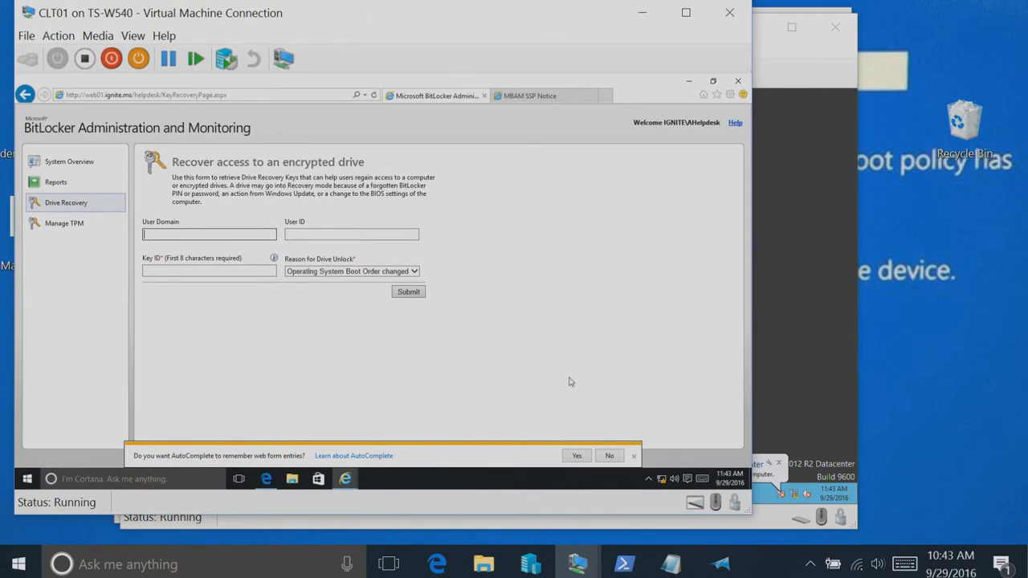
Switch to the CLT02 virtual machine and view its drives under This PC in File Explorer
{"action": "mouse_move", "coordinate": [578, 565]}
{"action": "left_click", "coordinate": [932, 446]}
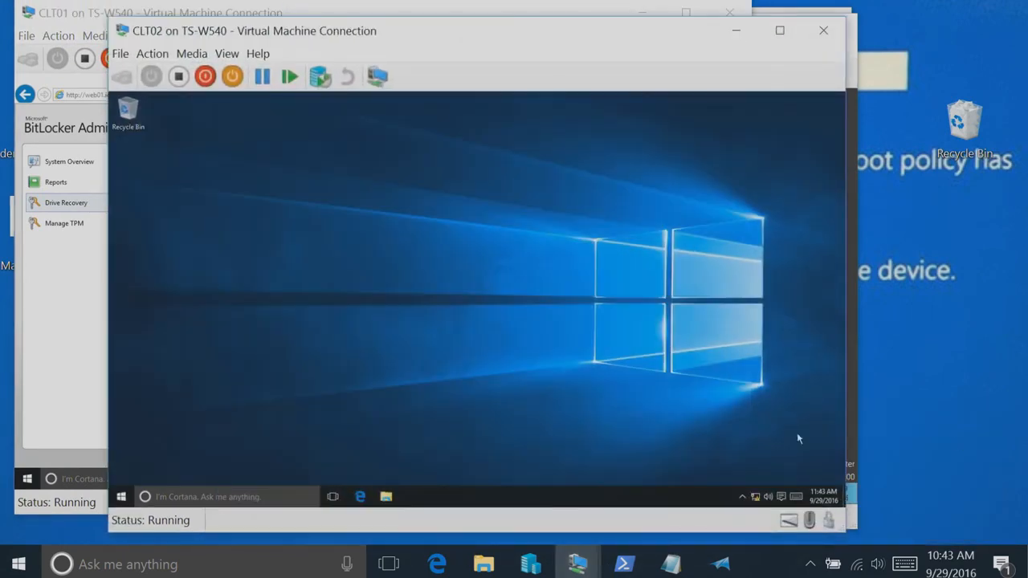
{"action": "left_click", "coordinate": [385, 497]}
{"action": "left_click", "coordinate": [214, 304]}
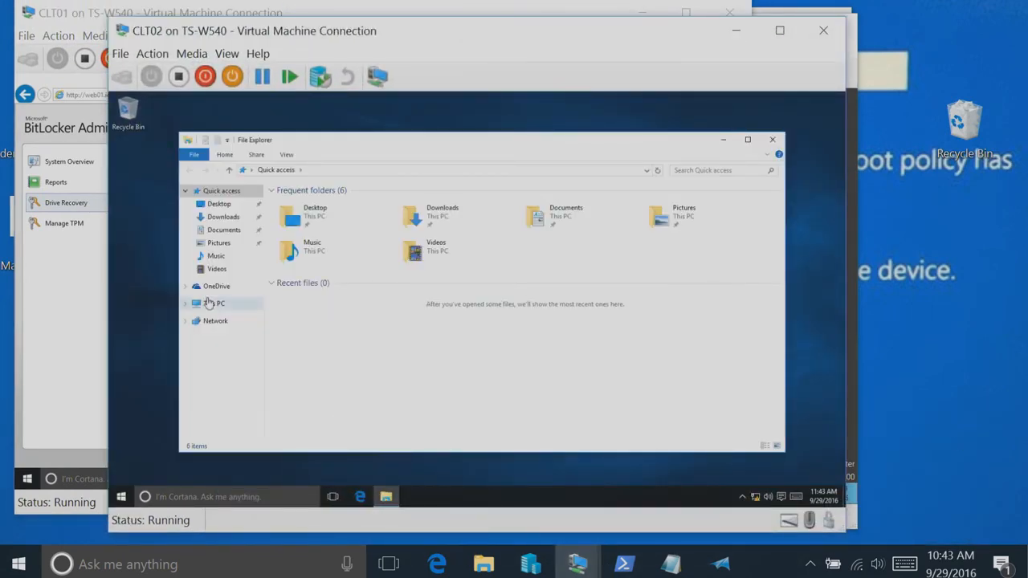
Restart Windows on CLT02, forcing the apps that are still open to close
{"action": "left_click", "coordinate": [120, 496]}
{"action": "left_click", "coordinate": [137, 458]}
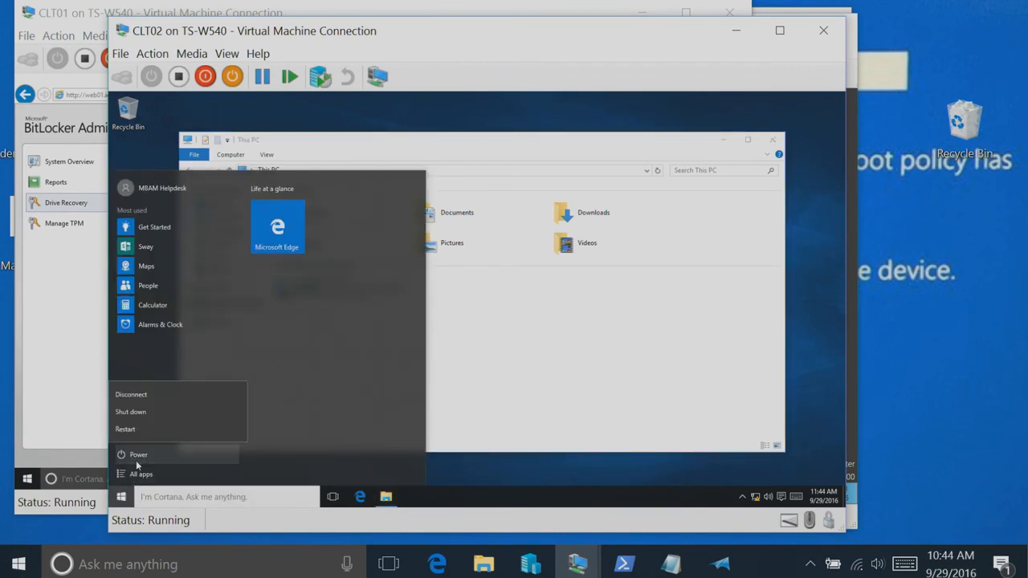
{"action": "left_click", "coordinate": [127, 429]}
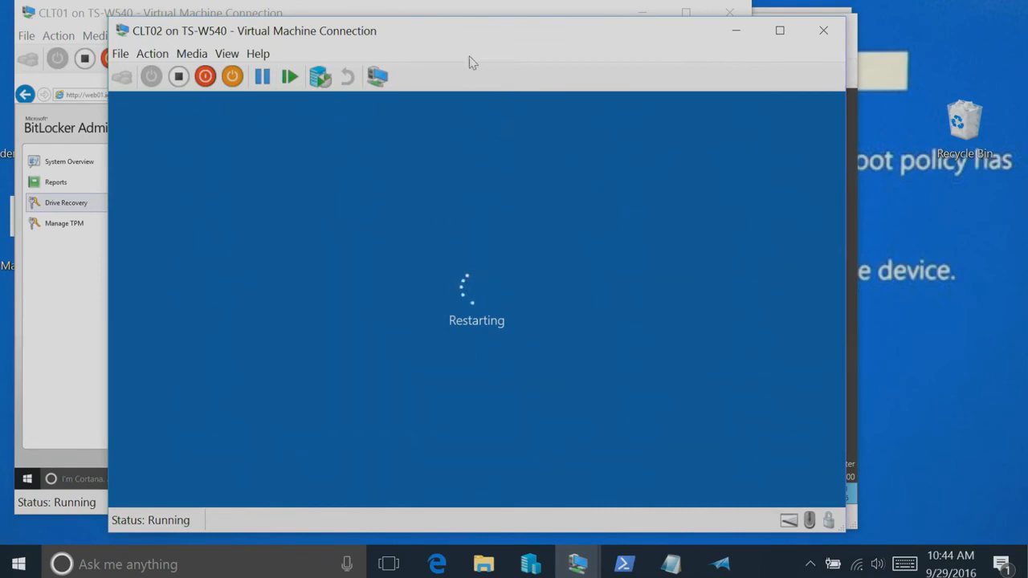
{"action": "left_click_drag", "start_coordinate": [442, 37], "coordinate": [561, 38]}
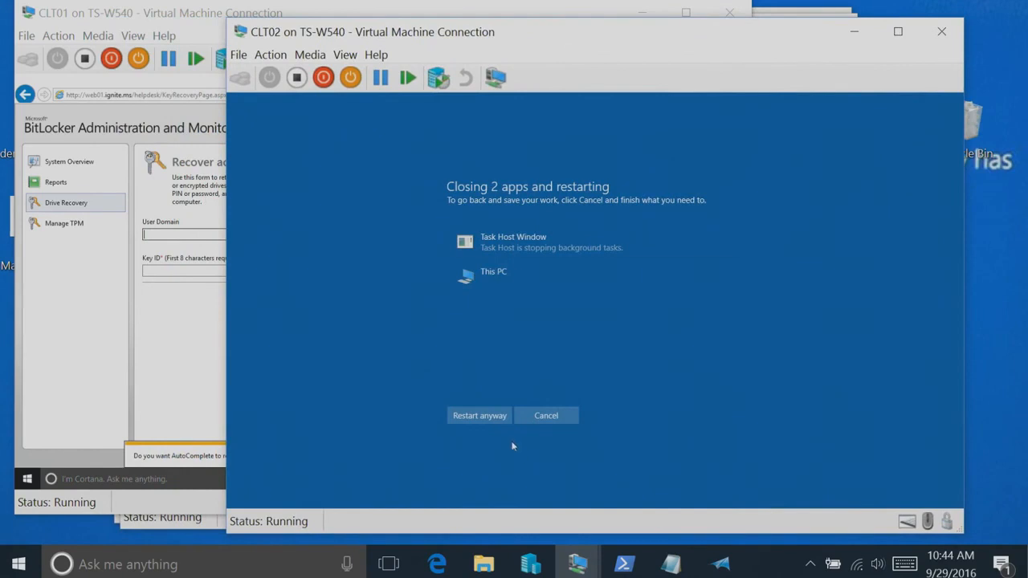
{"action": "left_click", "coordinate": [480, 417]}
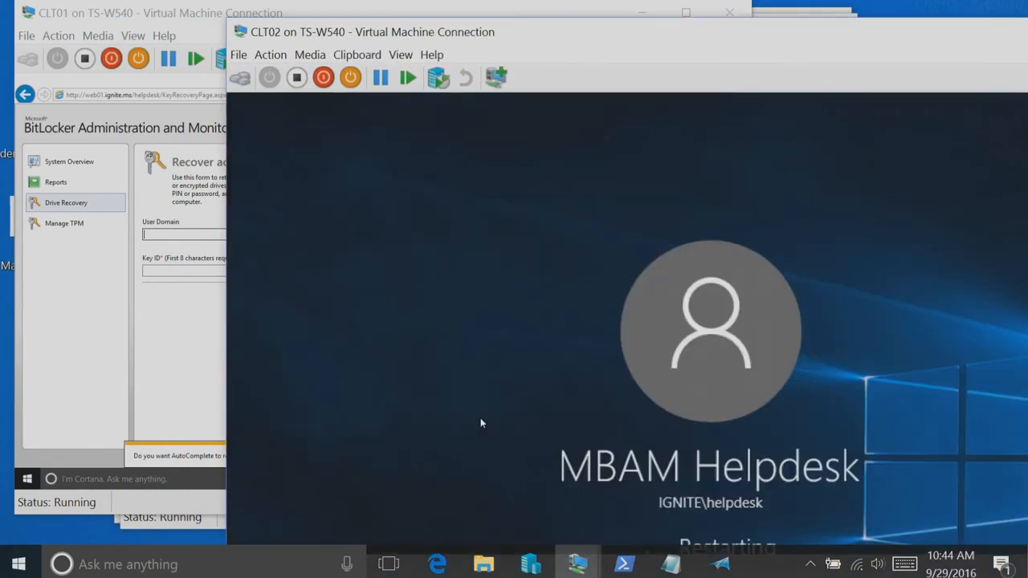
Reposition the CLT02 window and reset the virtual machine to force an immediate reboot
{"action": "left_click_drag", "start_coordinate": [569, 43], "coordinate": [527, 28]}
{"action": "left_click", "coordinate": [243, 40]}
{"action": "left_click", "coordinate": [193, 171]}
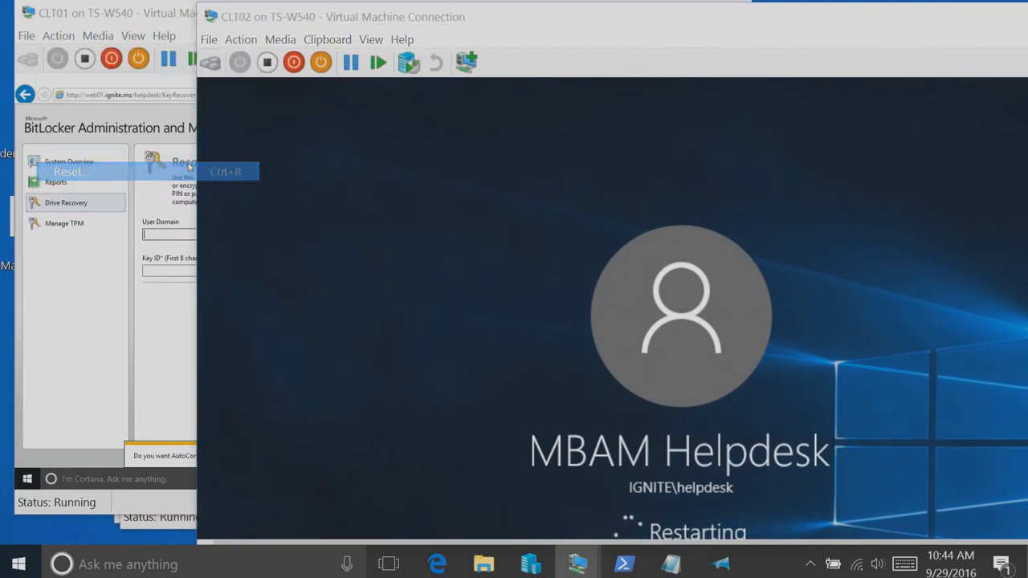
{"action": "left_click", "coordinate": [719, 333]}
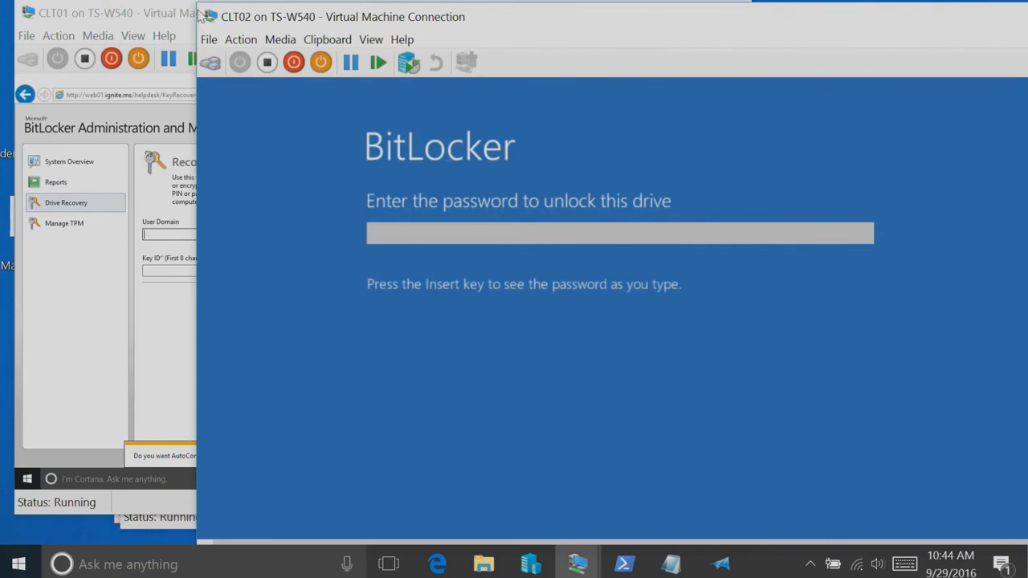
Shrink and reposition the CLT02 window, and read through the options on the BitLocker password unlock screen
{"action": "left_click_drag", "start_coordinate": [199, 6], "coordinate": [392, 170]}
{"action": "left_click_drag", "start_coordinate": [557, 184], "coordinate": [364, 62]}
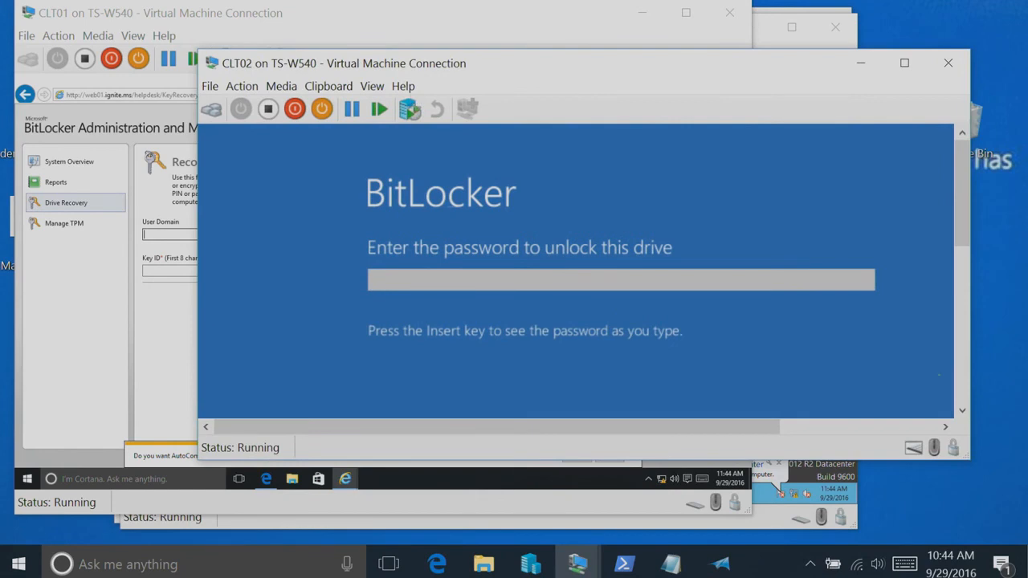
{"action": "left_click", "coordinate": [962, 409]}
{"action": "left_click", "coordinate": [961, 402]}
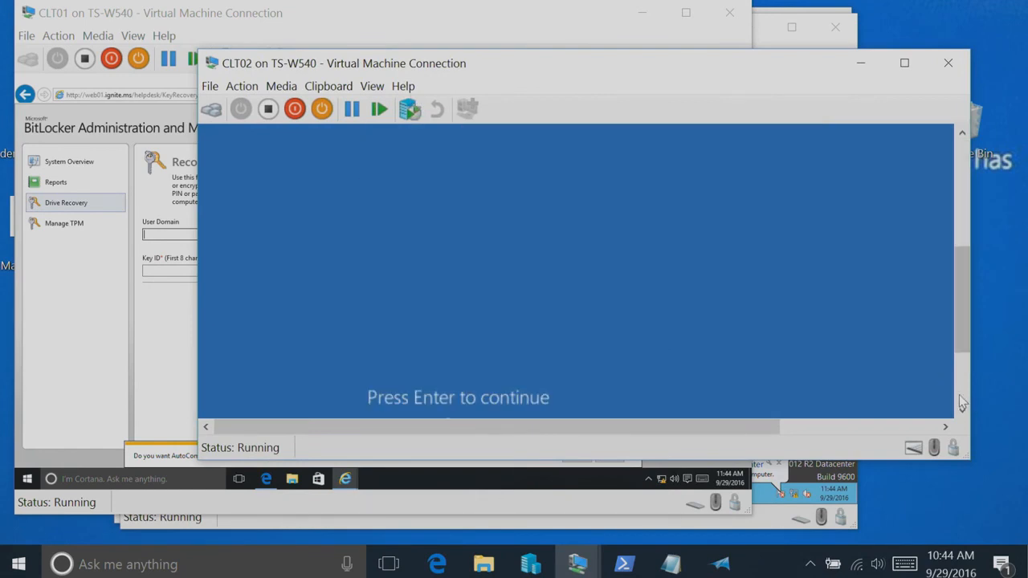
{"action": "left_click", "coordinate": [960, 396]}
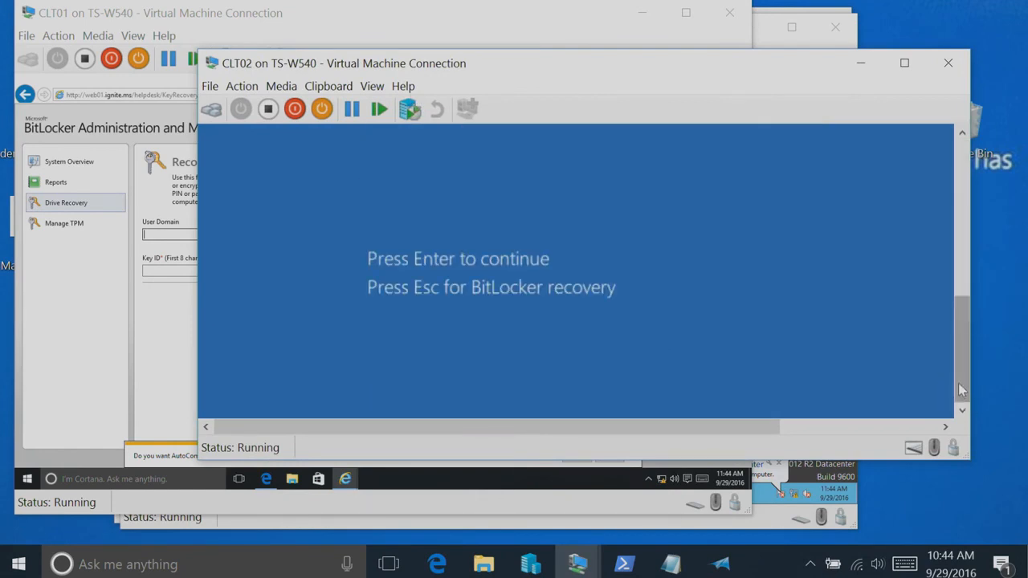
{"action": "left_click_drag", "start_coordinate": [962, 389], "coordinate": [942, 221]}
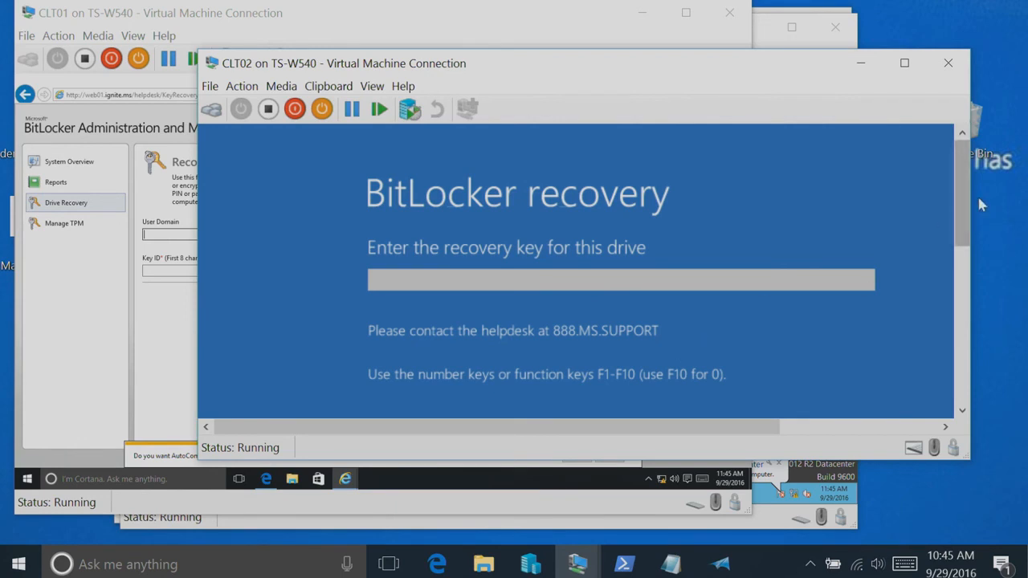
Show the recovery key ID on CLT02's BitLocker recovery screen, and return to CLT01's Drive Recovery form, declining AutoComplete for web form entries
{"action": "scroll", "coordinate": [968, 213], "scroll_direction": "down", "scroll_amount": 1}
{"action": "scroll", "coordinate": [967, 213], "scroll_direction": "down", "scroll_amount": 1}
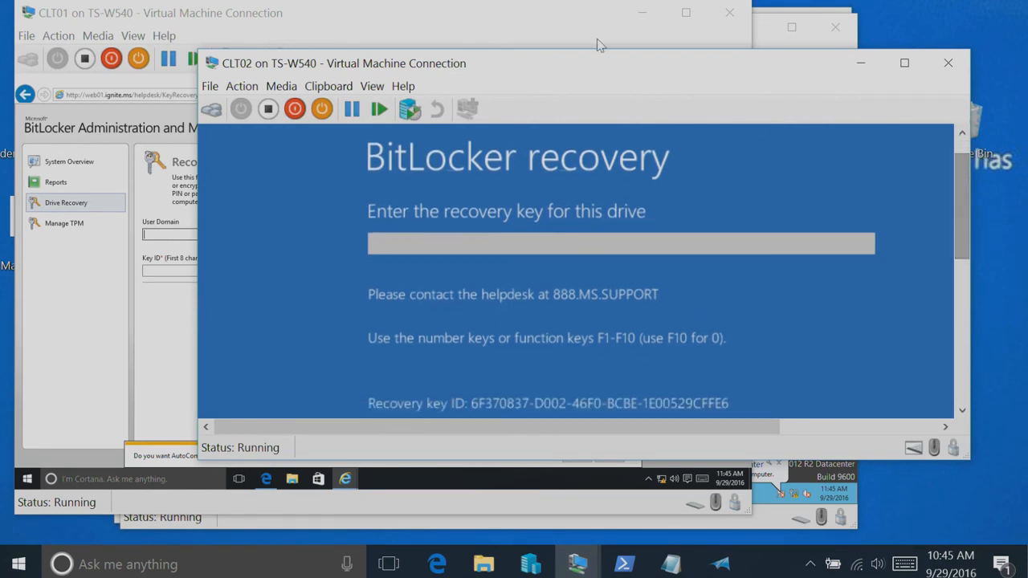
{"action": "left_click_drag", "start_coordinate": [604, 62], "coordinate": [631, 176]}
{"action": "left_click", "coordinate": [152, 234]}
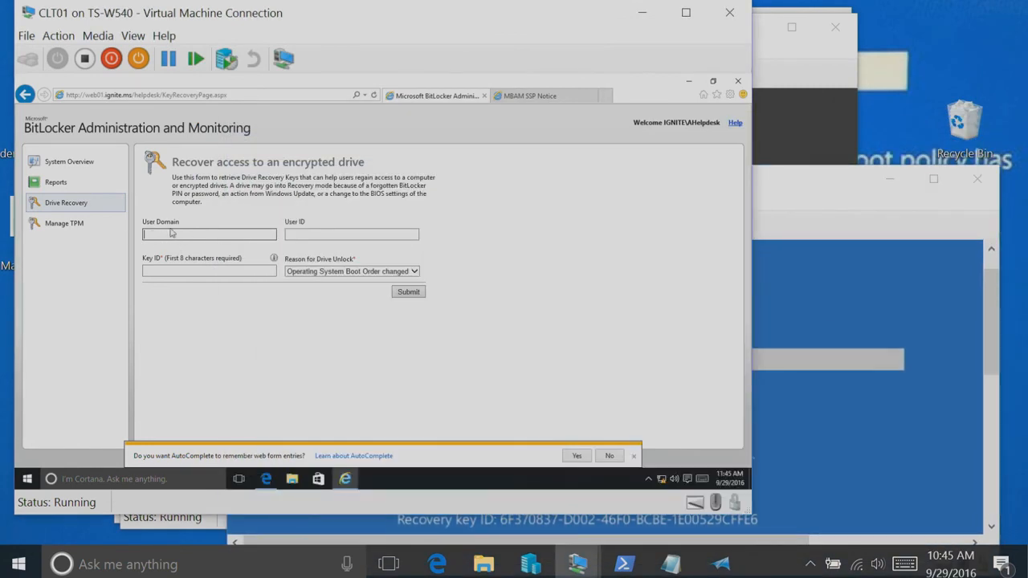
{"action": "left_click", "coordinate": [618, 456]}
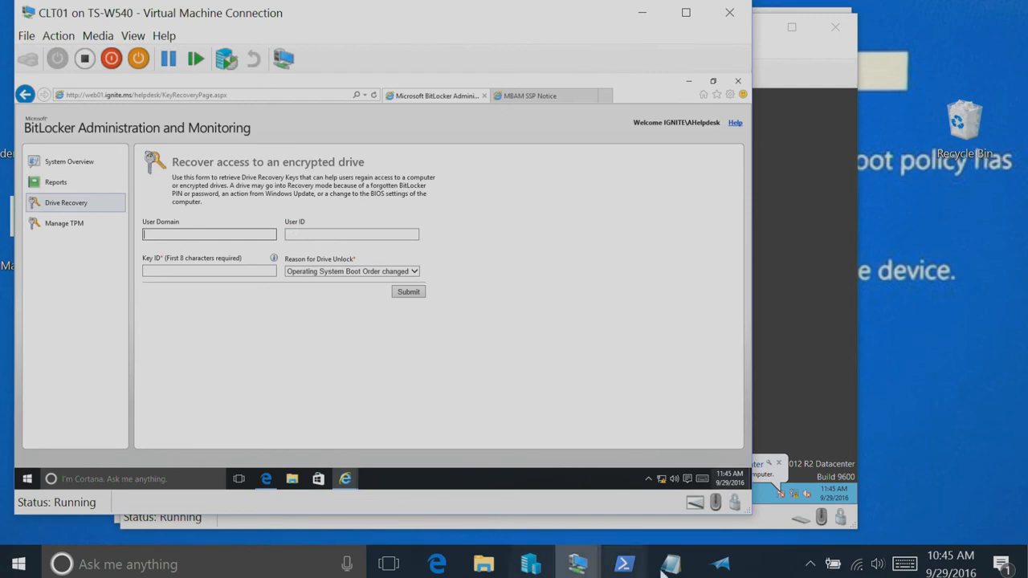
Start the CLT02 virtual machine again, enter BitLocker recovery from the unlock screen, and reposition its window to expose the recovery form
{"action": "mouse_move", "coordinate": [577, 565]}
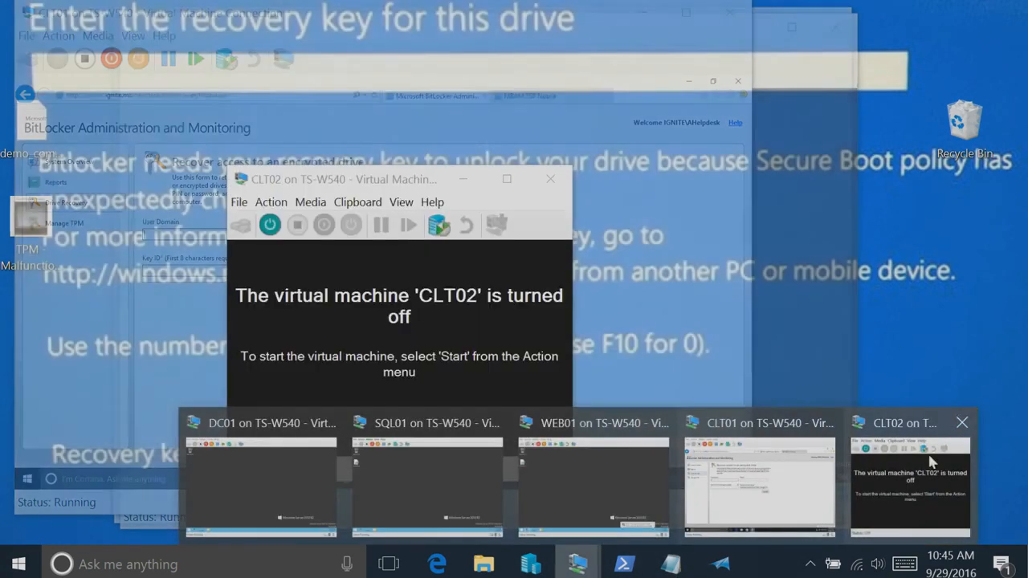
{"action": "left_click", "coordinate": [932, 462]}
{"action": "left_click", "coordinate": [270, 224]}
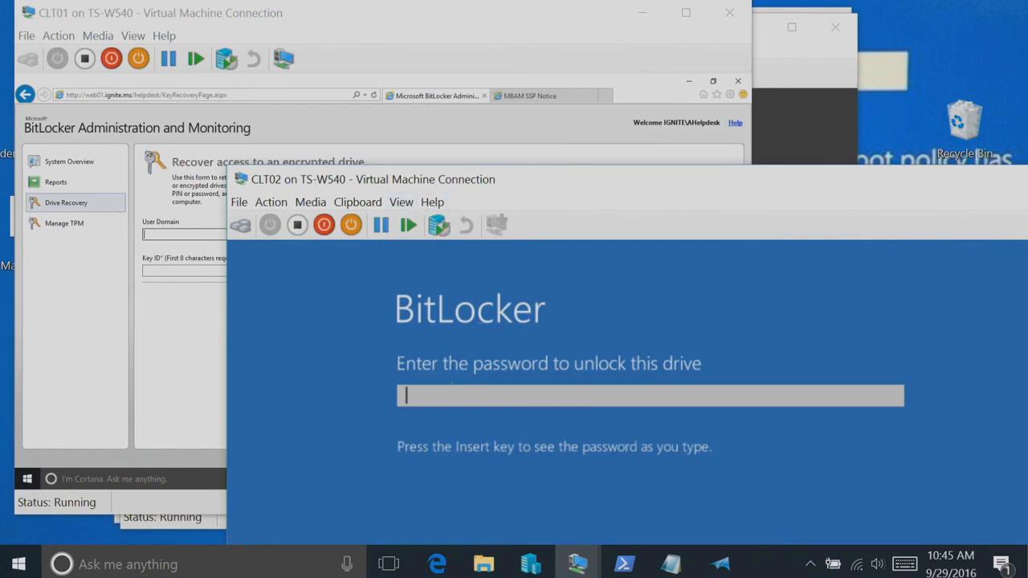
{"action": "key", "text": "Escape"}
{"action": "left_click_drag", "start_coordinate": [468, 183], "coordinate": [453, 163]}
Request CLT02's drive recovery key using the first eight characters of its recovery key ID and the reason Lost Passphrase
{"action": "left_click", "coordinate": [149, 274]}
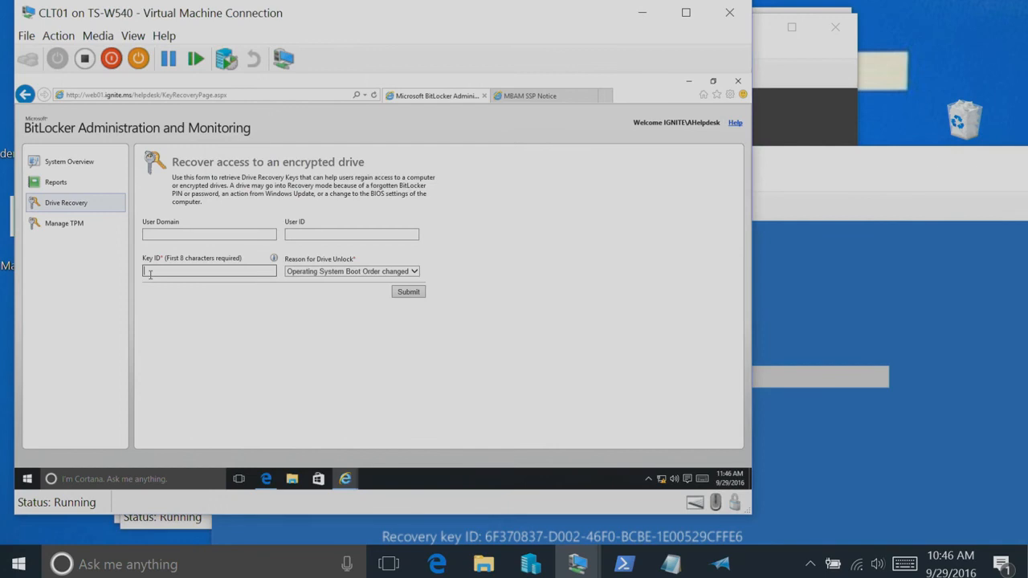
{"action": "type", "text": "6F370837"}
{"action": "left_click", "coordinate": [311, 272]}
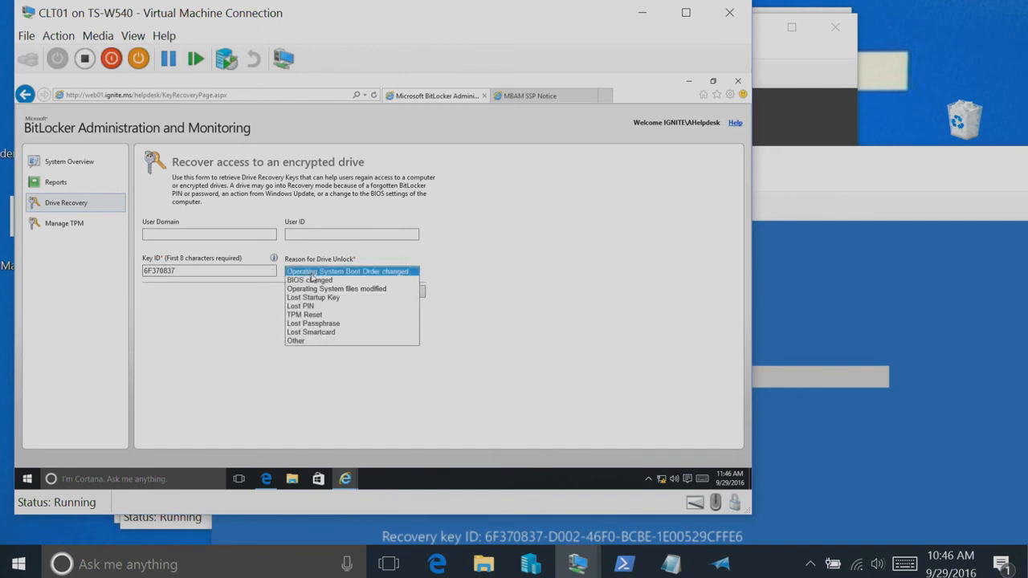
{"action": "left_click", "coordinate": [315, 322]}
{"action": "left_click", "coordinate": [407, 294]}
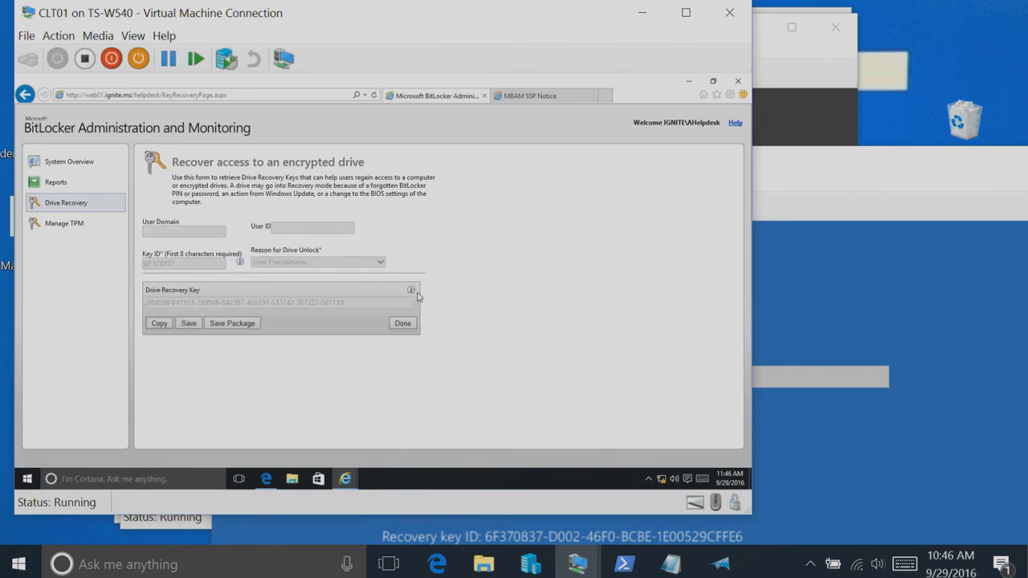
Position the CLT02 window below the helpdesk portal's drive recovery key, and enter that recovery key on the BitLocker recovery screen
{"action": "left_click", "coordinate": [923, 441]}
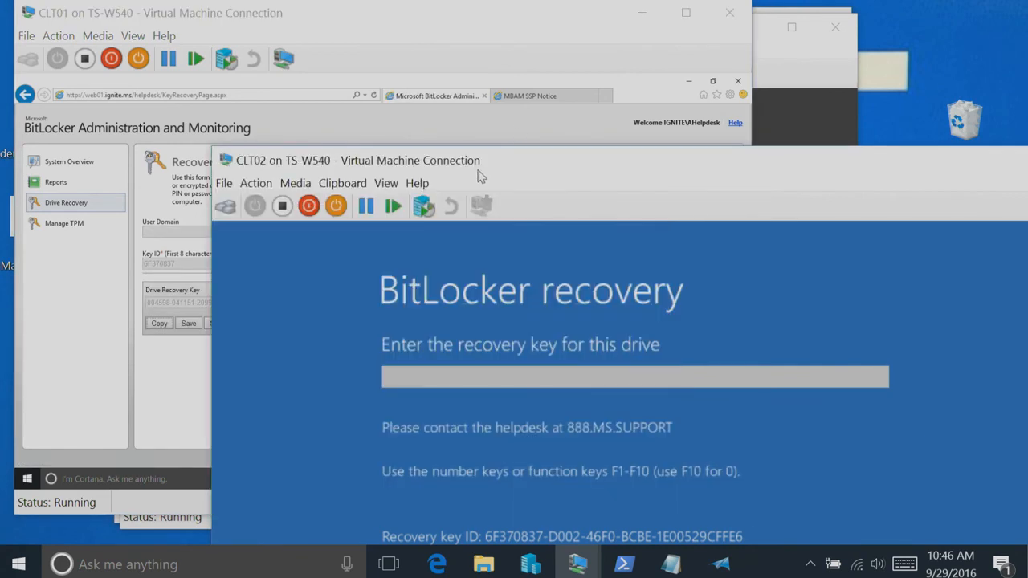
{"action": "left_click_drag", "start_coordinate": [496, 171], "coordinate": [341, 333]}
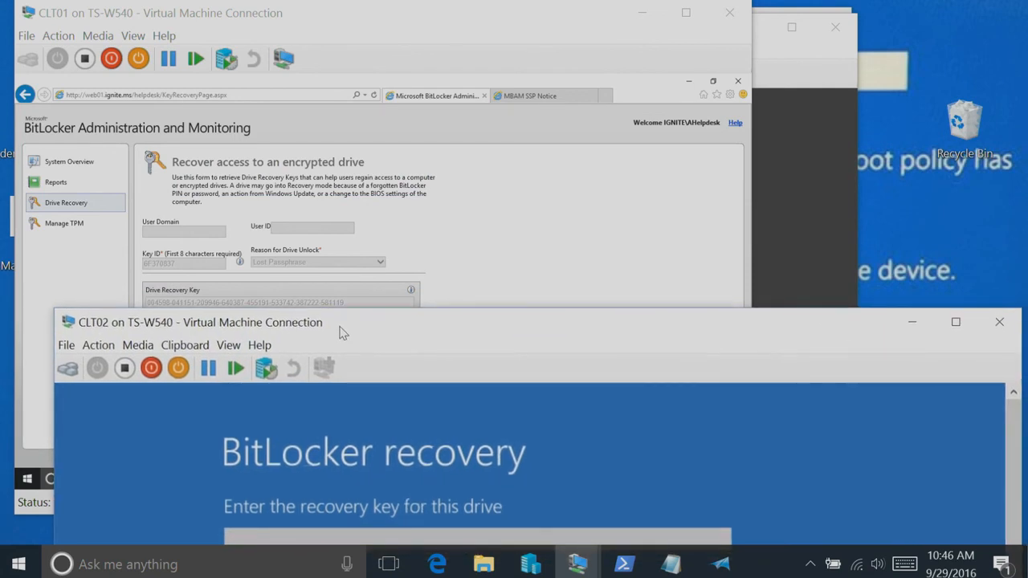
{"action": "type", "text": "00459"}
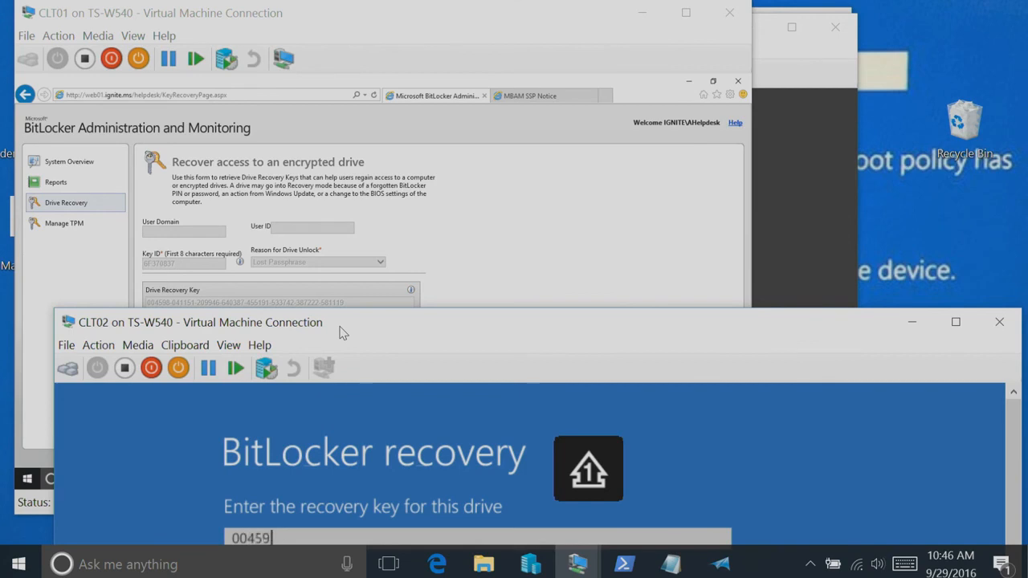
{"action": "type", "text": "8-041151-0"}
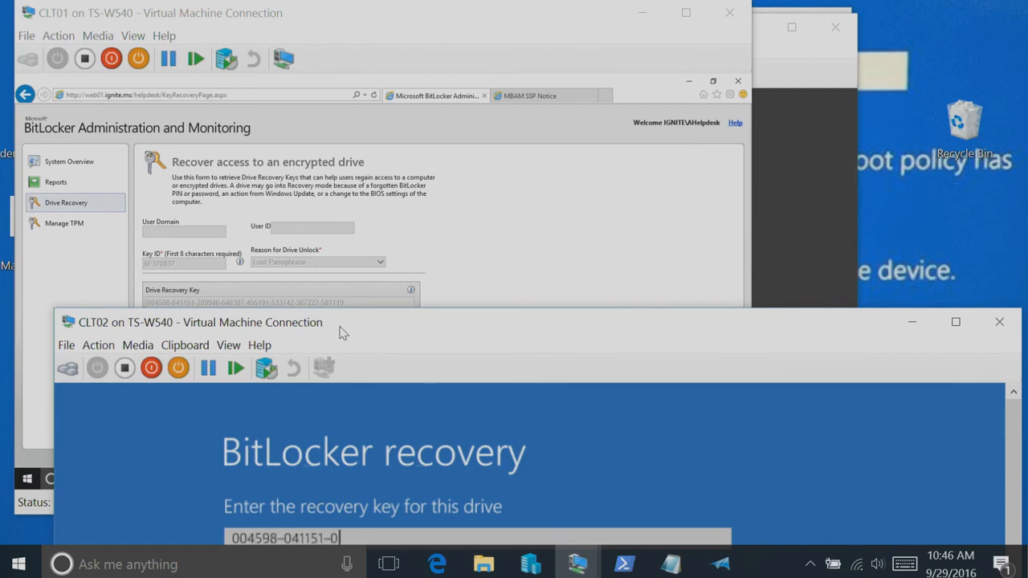
{"action": "key", "text": "BackSpace"}
{"action": "type", "text": "209946-"}
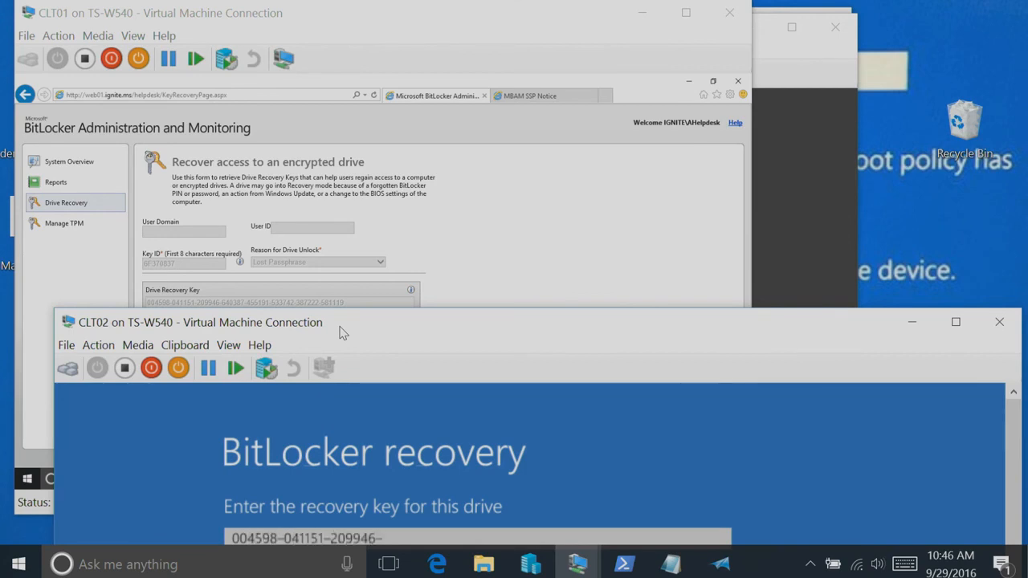
{"action": "type", "text": "640387-4551"}
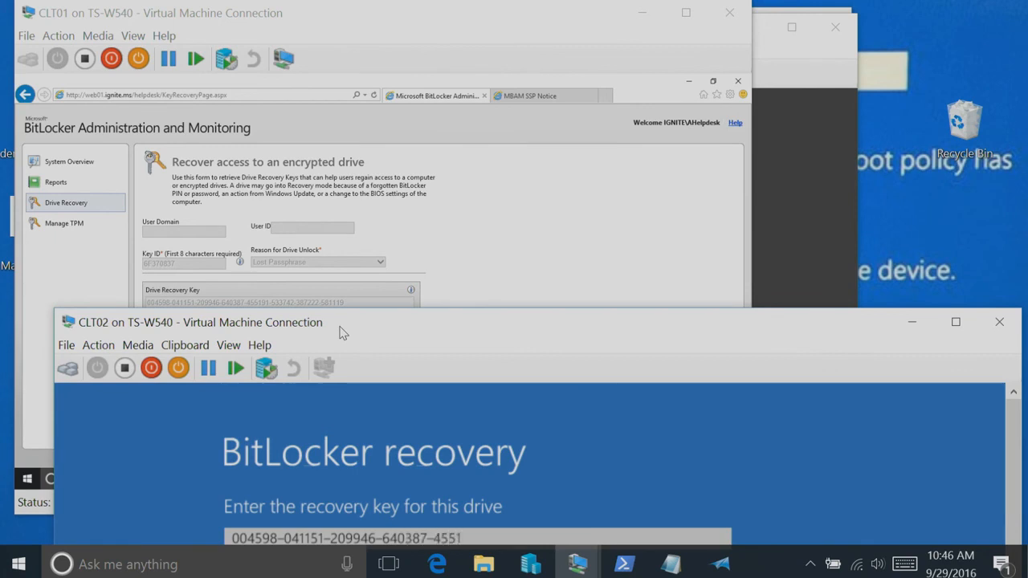
{"action": "type", "text": "91-533742-387"}
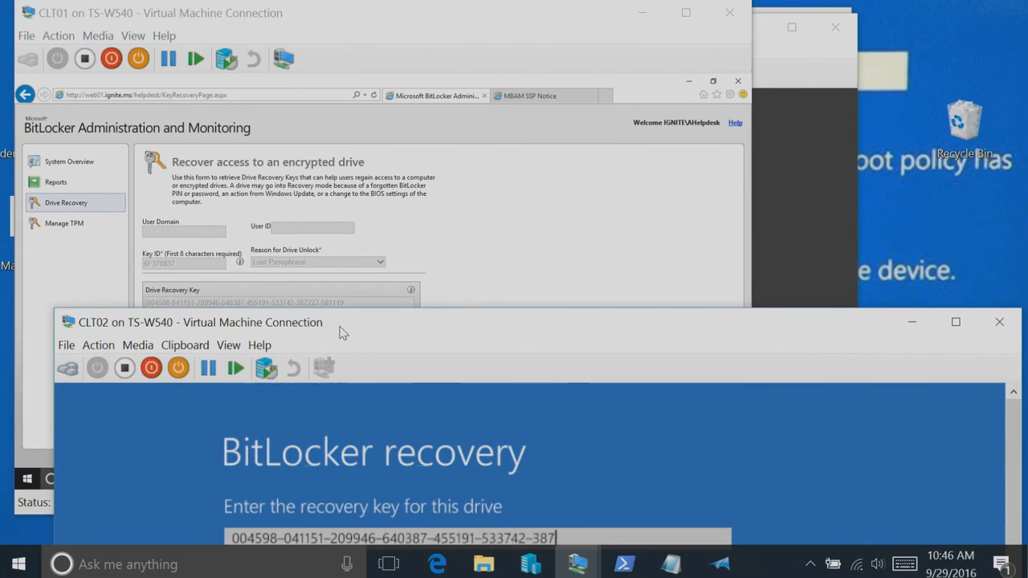
{"action": "type", "text": "222-581119"}
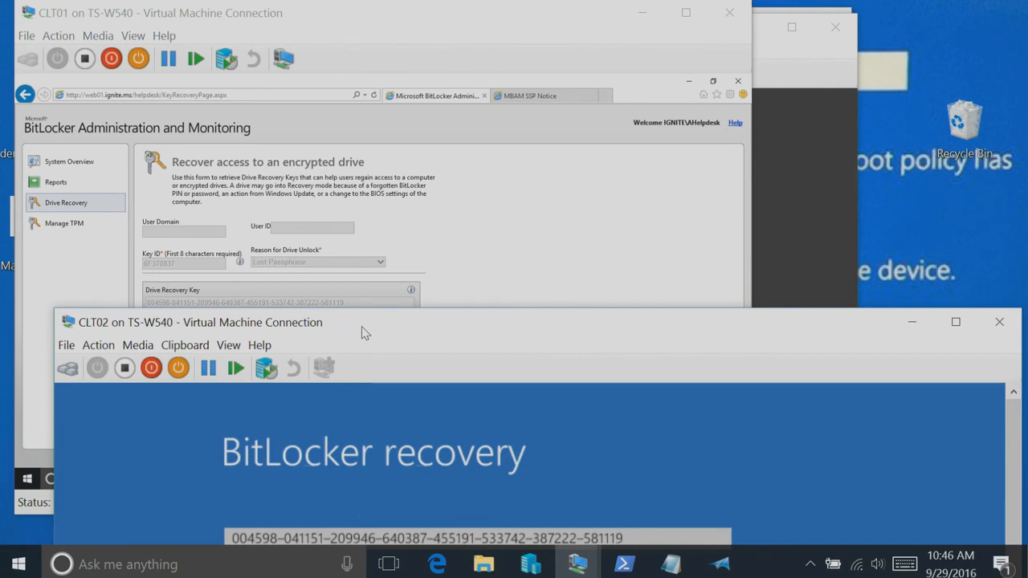
Submit the recovery key to continue booting CLT02, and move its window partly clear of the CLT01 window
{"action": "key", "text": "Return"}
{"action": "left_click_drag", "start_coordinate": [328, 187], "coordinate": [318, 57]}
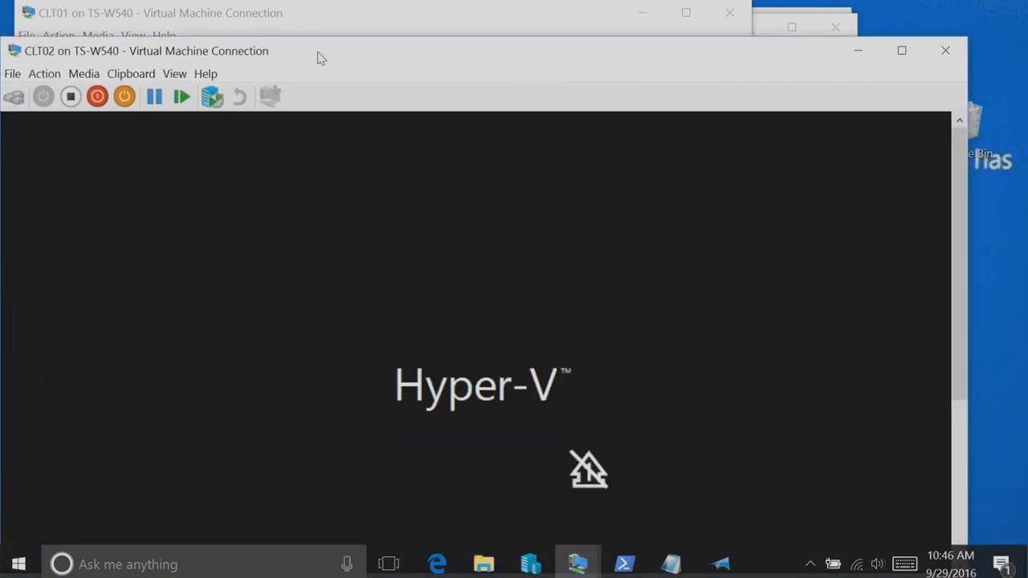
{"action": "left_click_drag", "start_coordinate": [318, 58], "coordinate": [324, 19]}
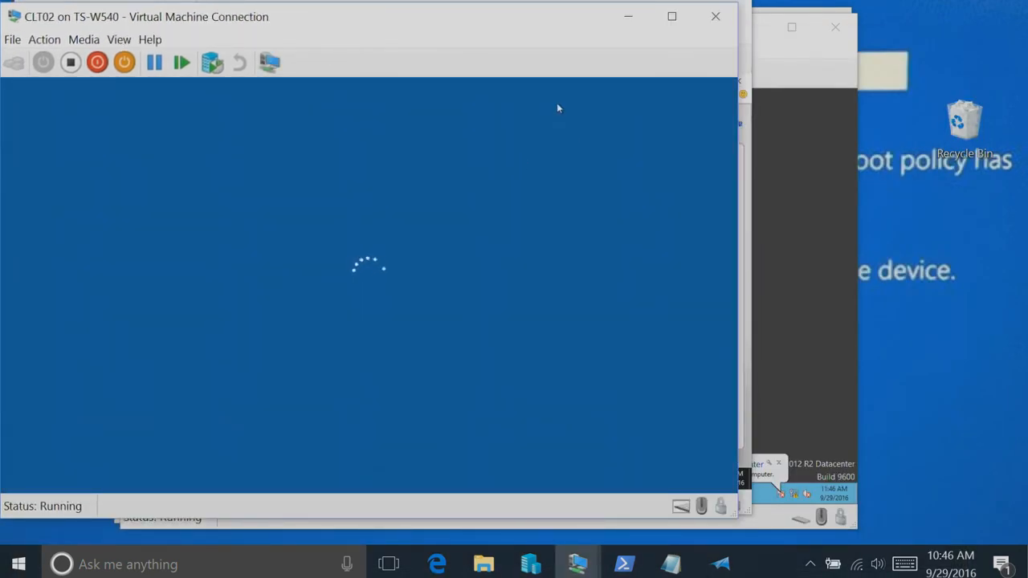
{"action": "left_click_drag", "start_coordinate": [404, 22], "coordinate": [574, 72]}
Finish the drive recovery request on CLT01, open the Recovery Audit Report, and highlight the audit entry for CLT02
{"action": "left_click", "coordinate": [375, 14]}
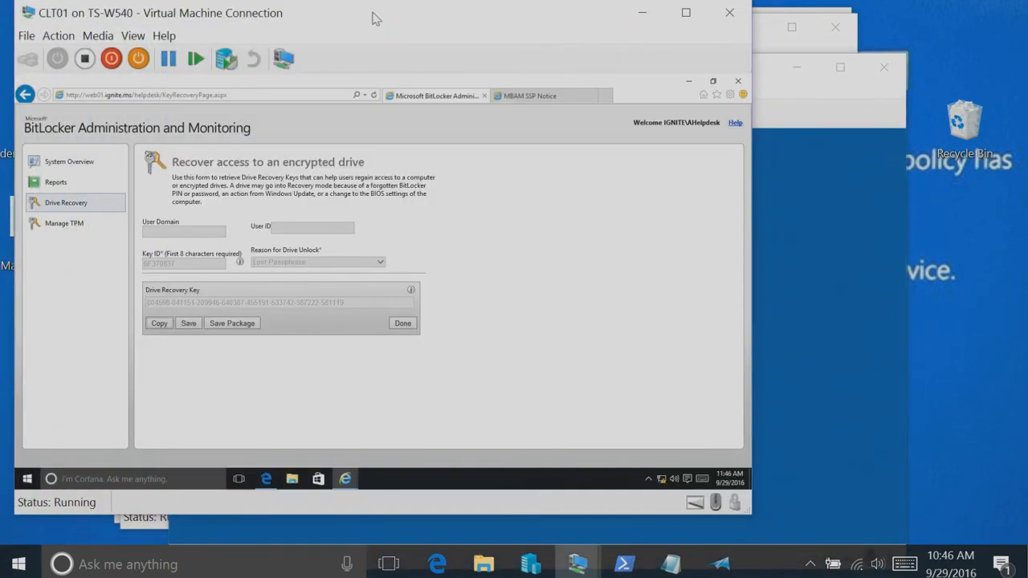
{"action": "left_click", "coordinate": [403, 323]}
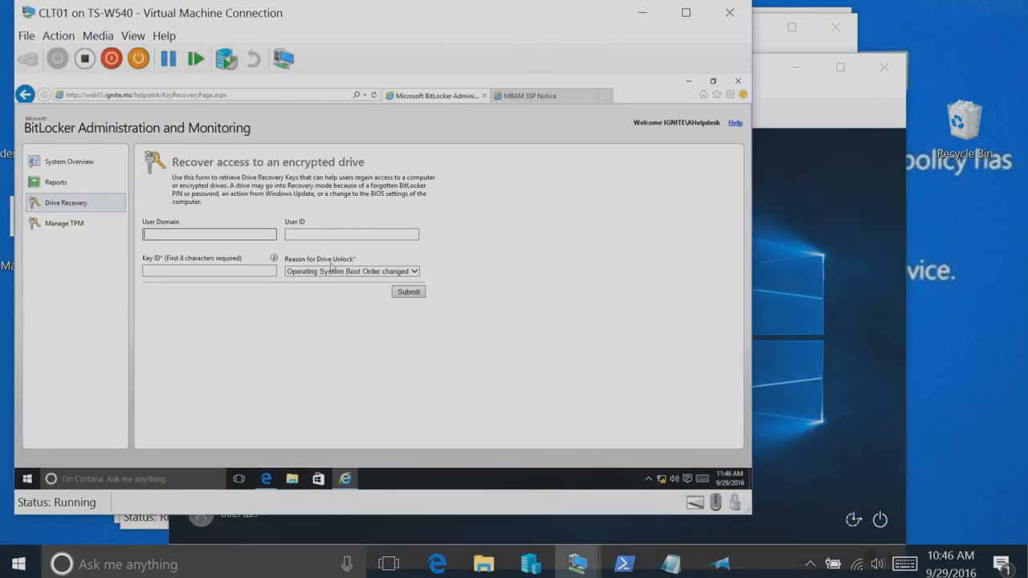
{"action": "left_click", "coordinate": [58, 182]}
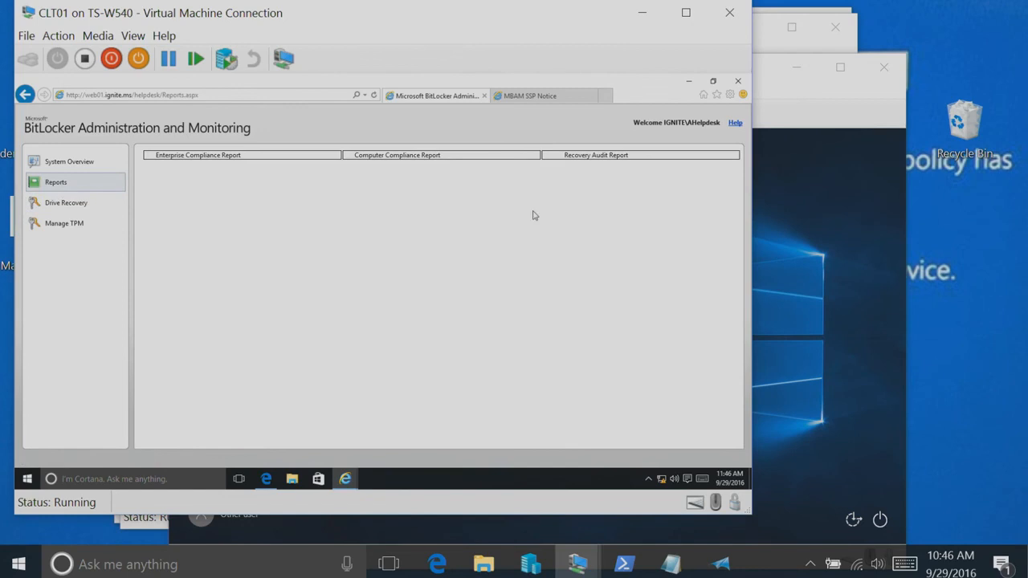
{"action": "left_click", "coordinate": [606, 156]}
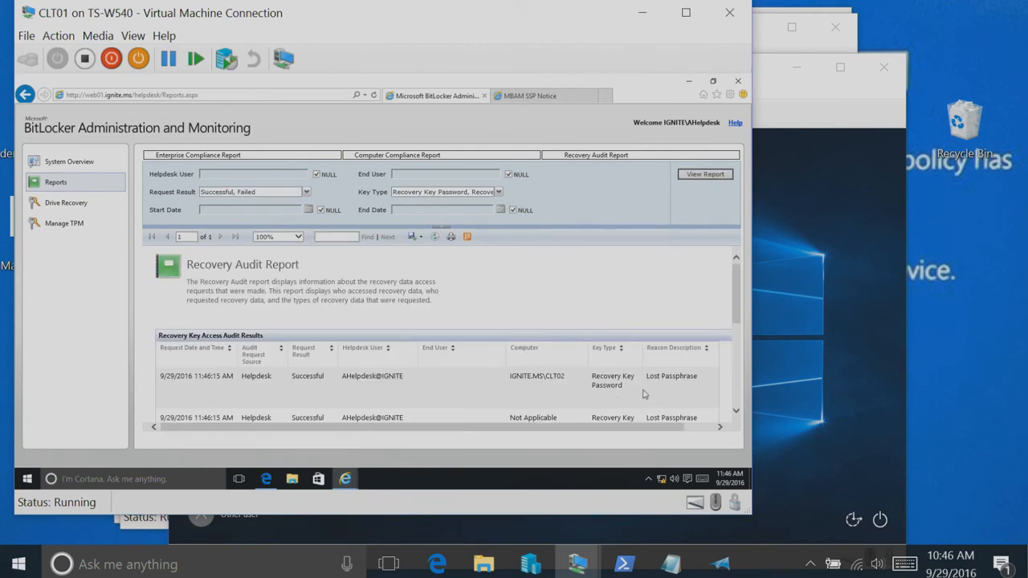
{"action": "left_click_drag", "start_coordinate": [685, 379], "coordinate": [160, 379]}
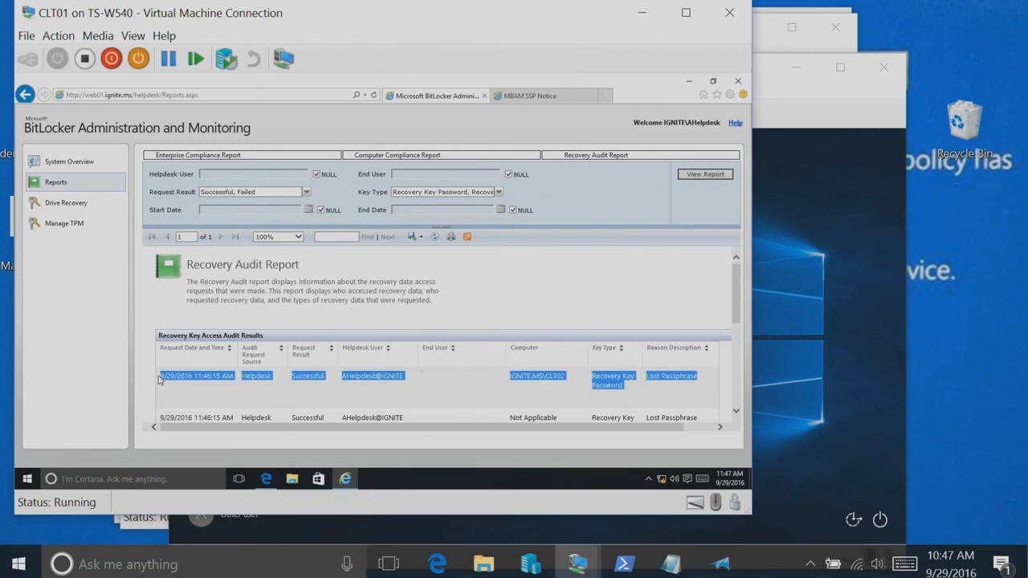
Sign in to CLT02 with the helpdesk account's password
{"action": "left_click", "coordinate": [811, 268]}
{"action": "type", "text": "••••••••••"}
{"action": "key", "text": "Return"}
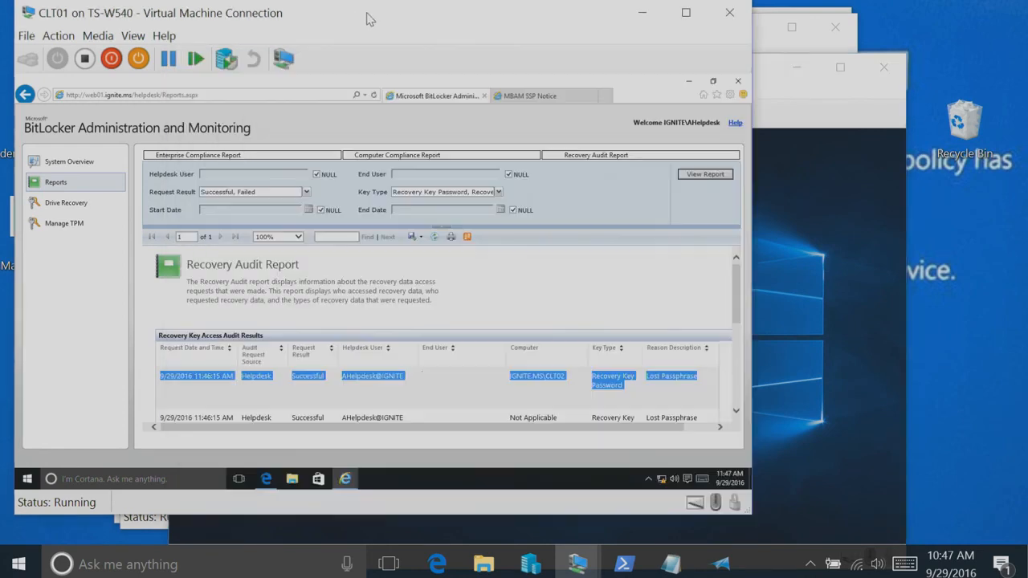
Minimize the browser on CLT01 and check the MBAMAgent.exe process in Task Manager's detailed process list
{"action": "left_click", "coordinate": [372, 20]}
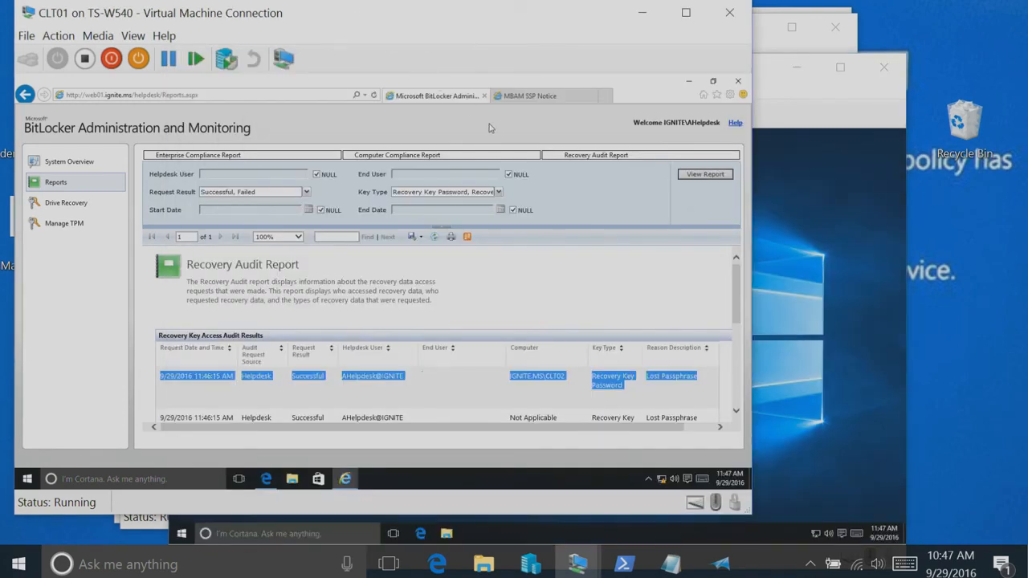
{"action": "left_click", "coordinate": [688, 82]}
{"action": "left_click", "coordinate": [688, 81]}
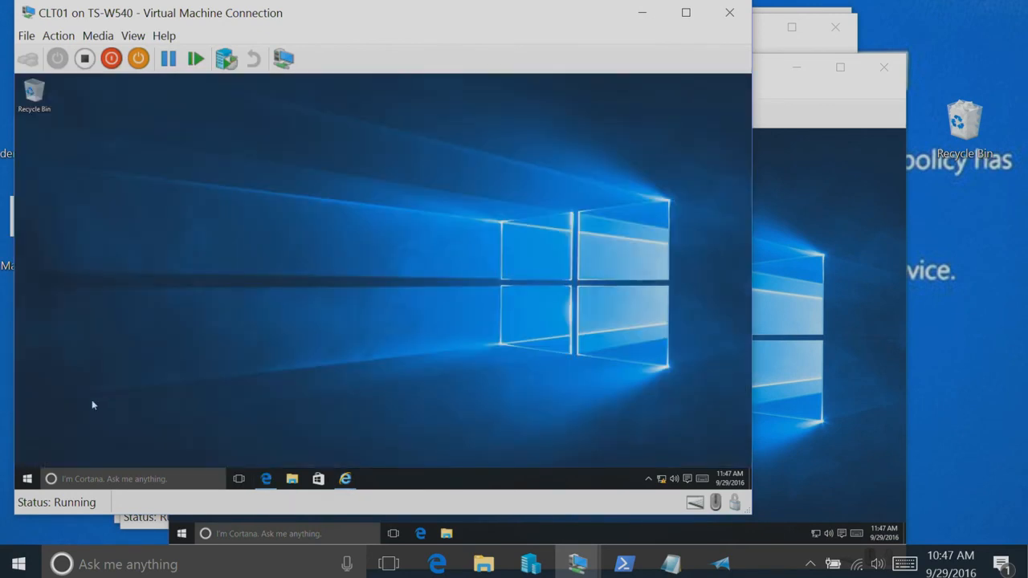
{"action": "left_click", "coordinate": [27, 479]}
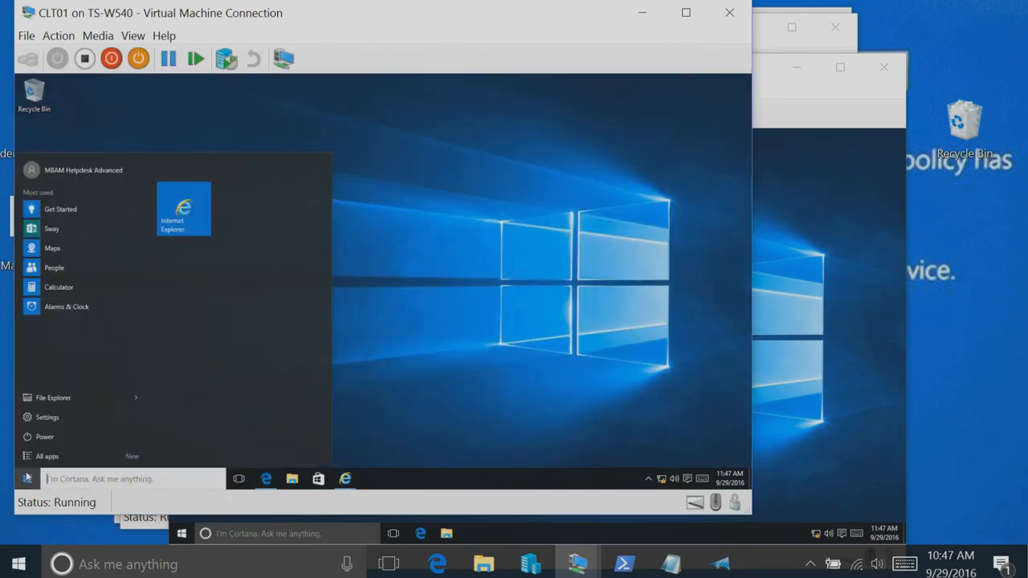
{"action": "right_click", "coordinate": [542, 484]}
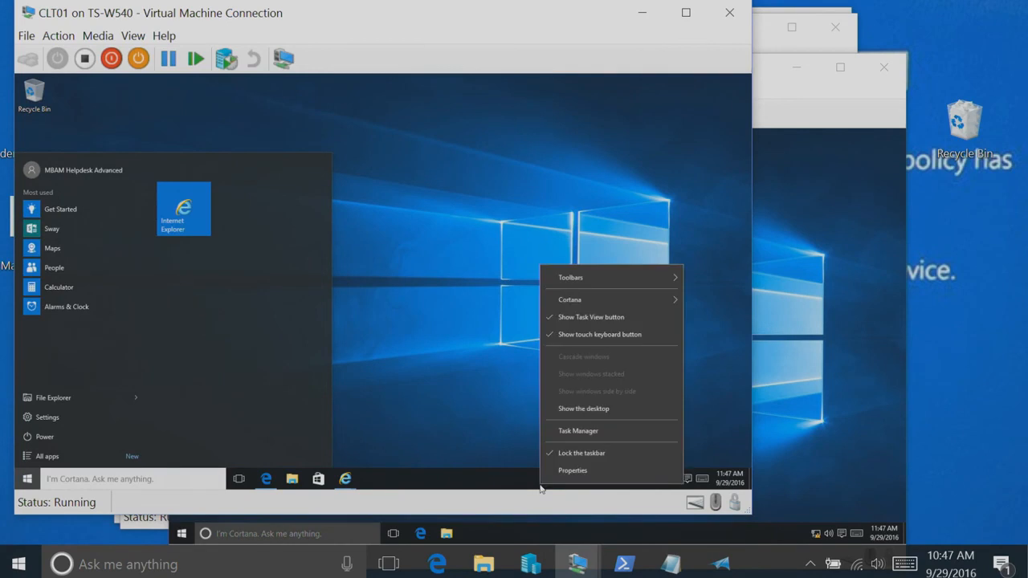
{"action": "left_click", "coordinate": [583, 430]}
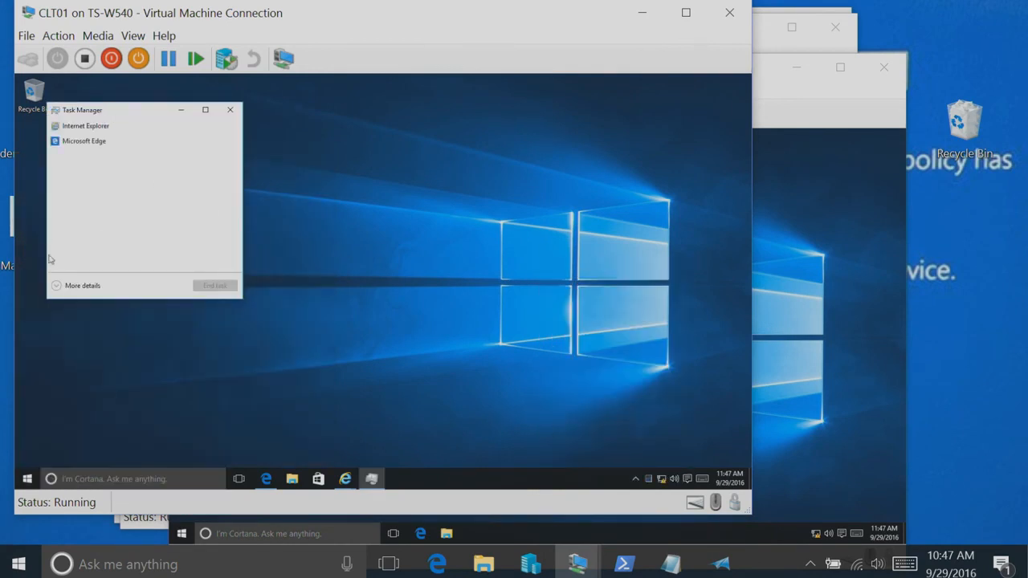
{"action": "left_click", "coordinate": [60, 286]}
{"action": "left_click", "coordinate": [224, 137]}
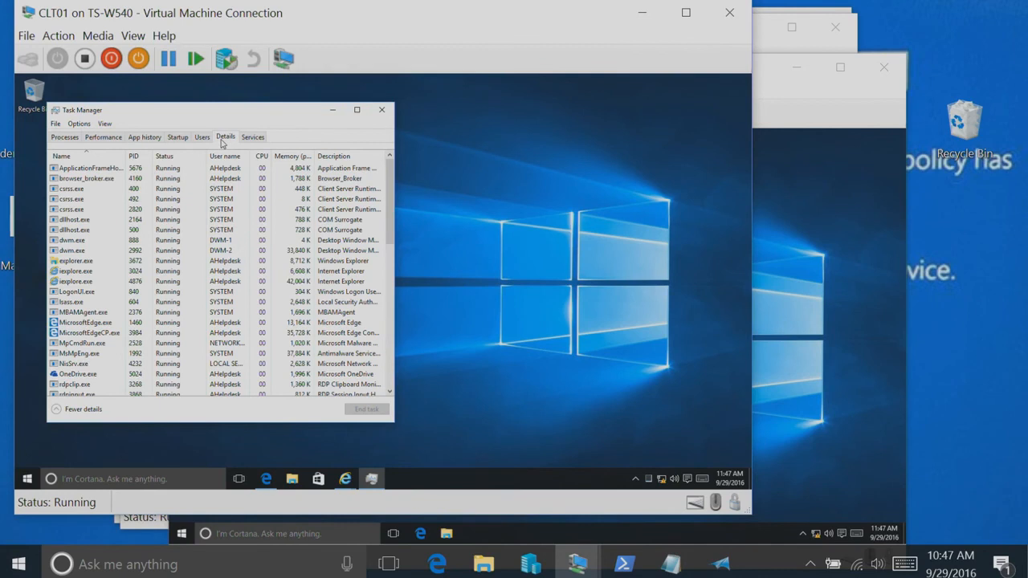
{"action": "left_click", "coordinate": [70, 312]}
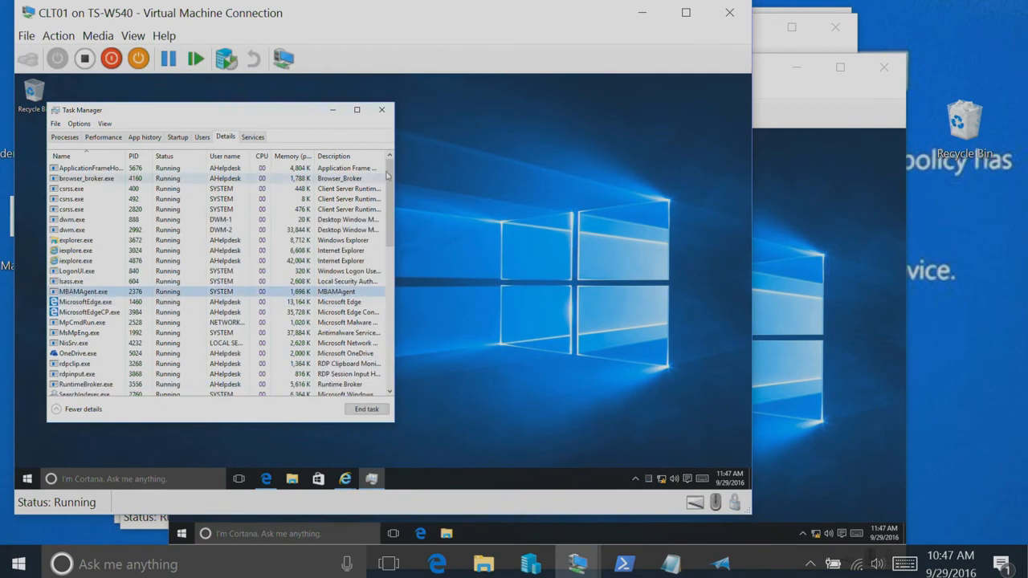
{"action": "left_click", "coordinate": [381, 110]}
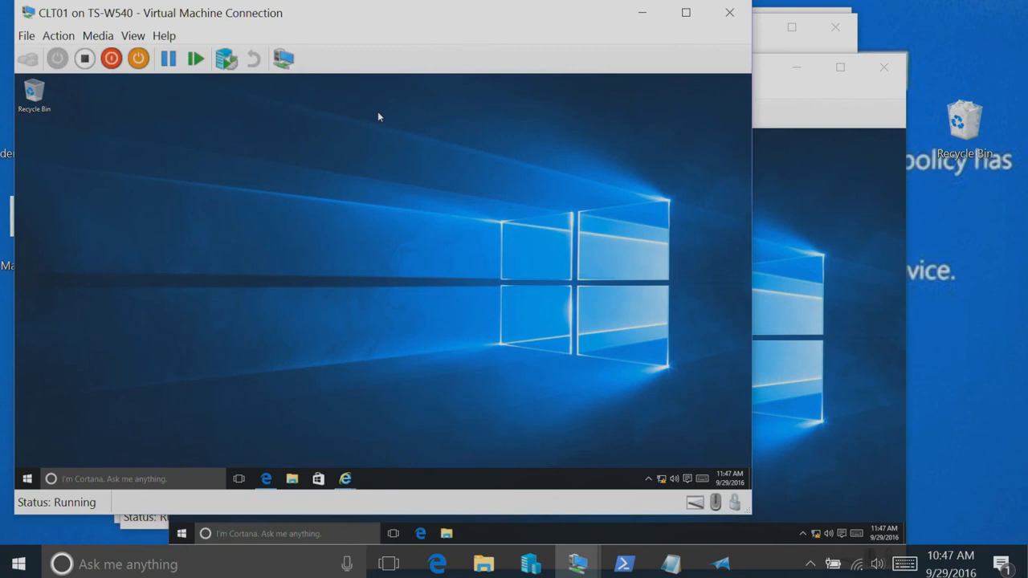
Launch MBAMClientUI from C:\Program Files\Microsoft\MDOP MBAM on CLT01, and minimize the folder window
{"action": "left_click", "coordinate": [291, 479]}
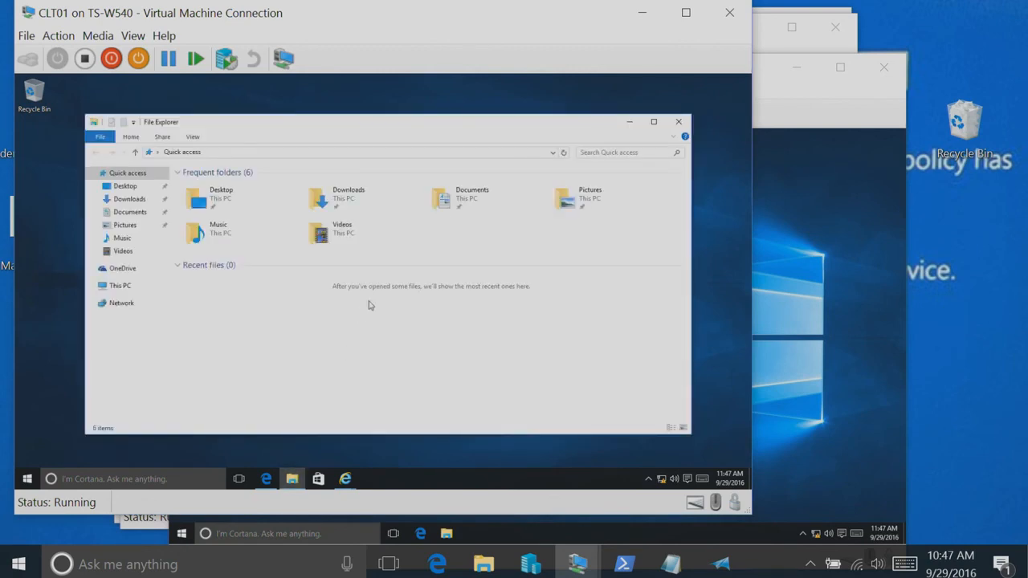
{"action": "left_click", "coordinate": [119, 286]}
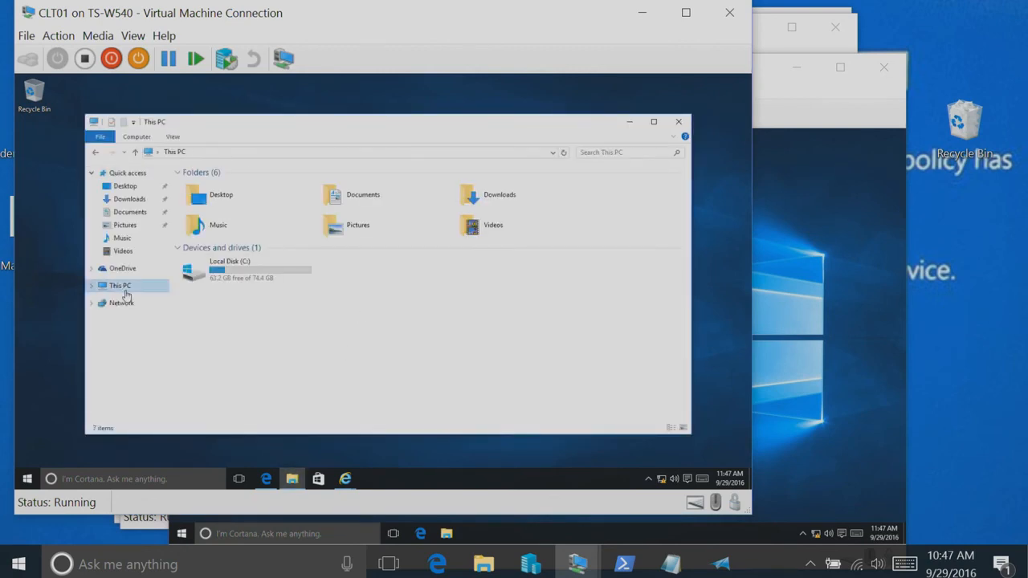
{"action": "double_click", "coordinate": [227, 274]}
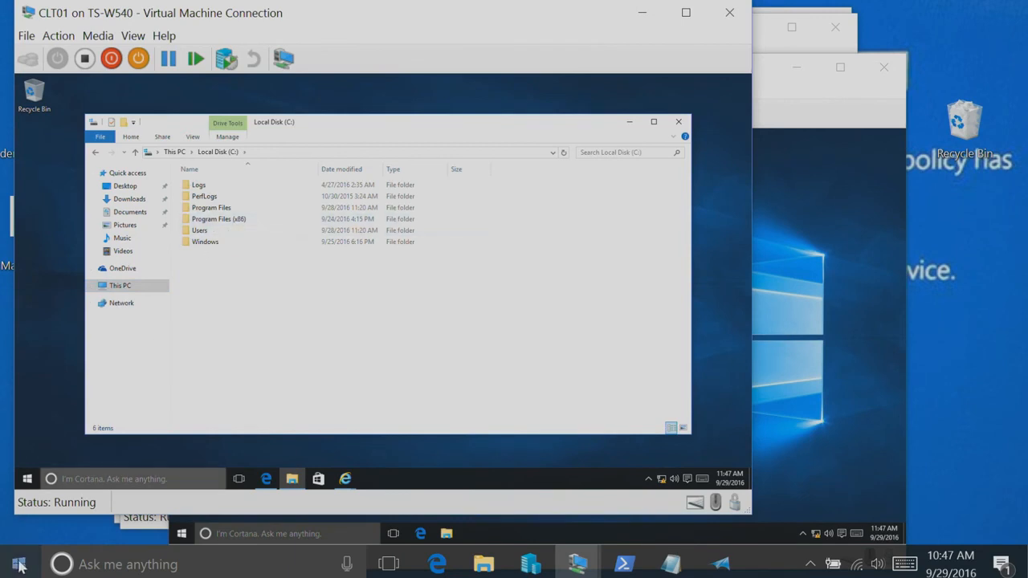
{"action": "double_click", "coordinate": [225, 208]}
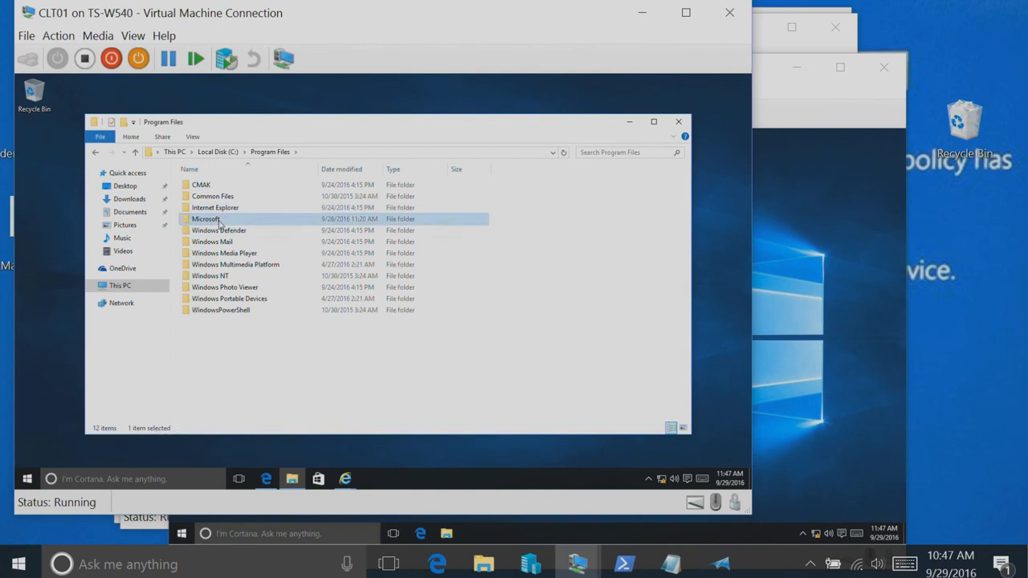
{"action": "double_click", "coordinate": [221, 221]}
{"action": "double_click", "coordinate": [209, 189]}
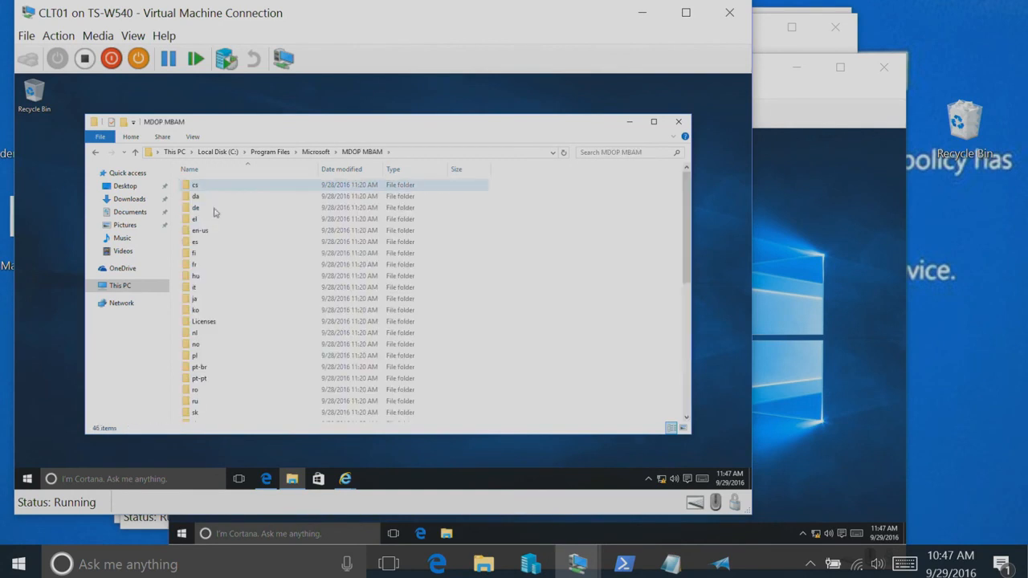
{"action": "left_click", "coordinate": [685, 410]}
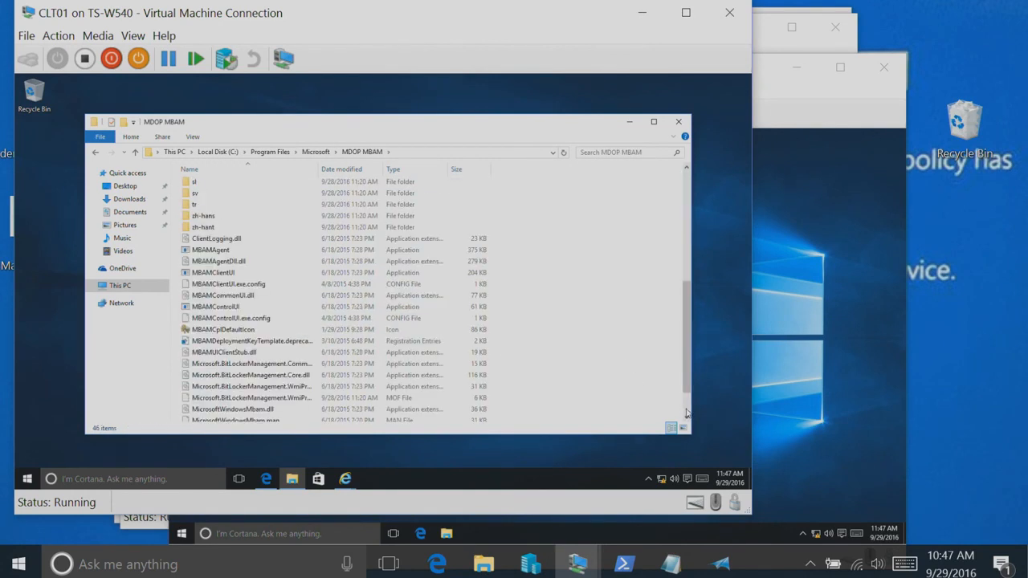
{"action": "left_click", "coordinate": [213, 276]}
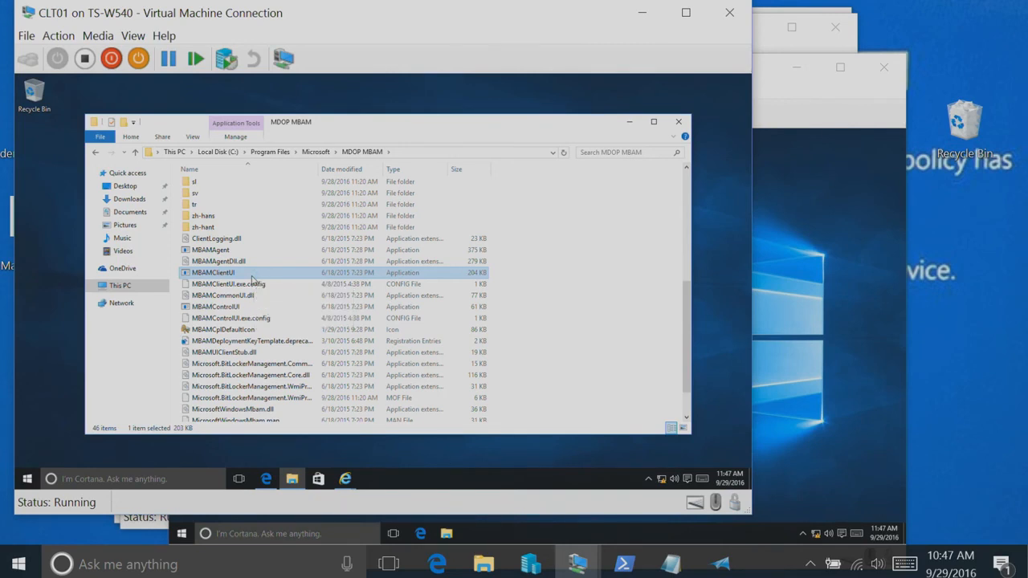
{"action": "left_click", "coordinate": [629, 123]}
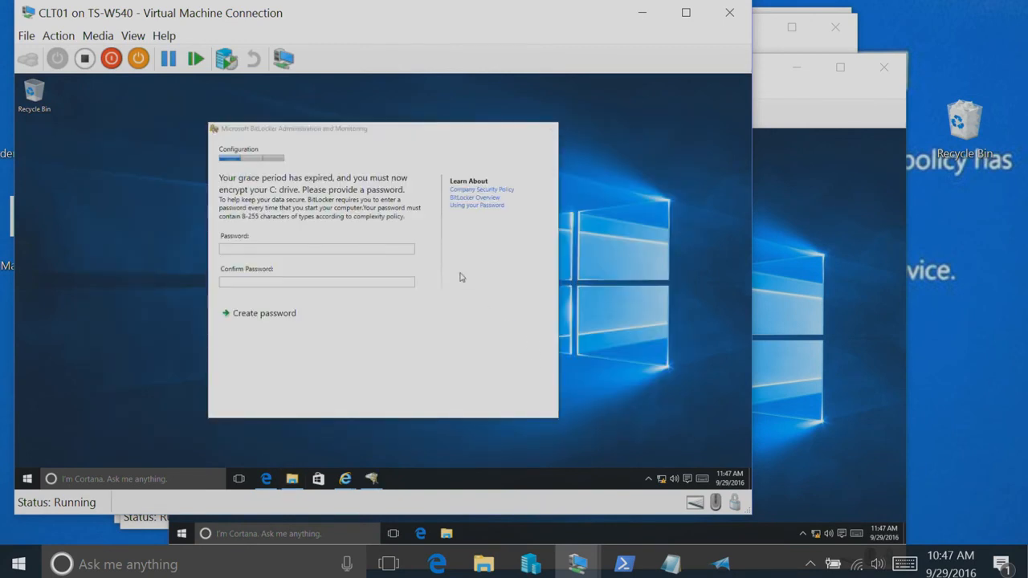
Enter and confirm a BitLocker password for CLT01's C: drive, and create it to start encryption
{"action": "left_click", "coordinate": [354, 249]}
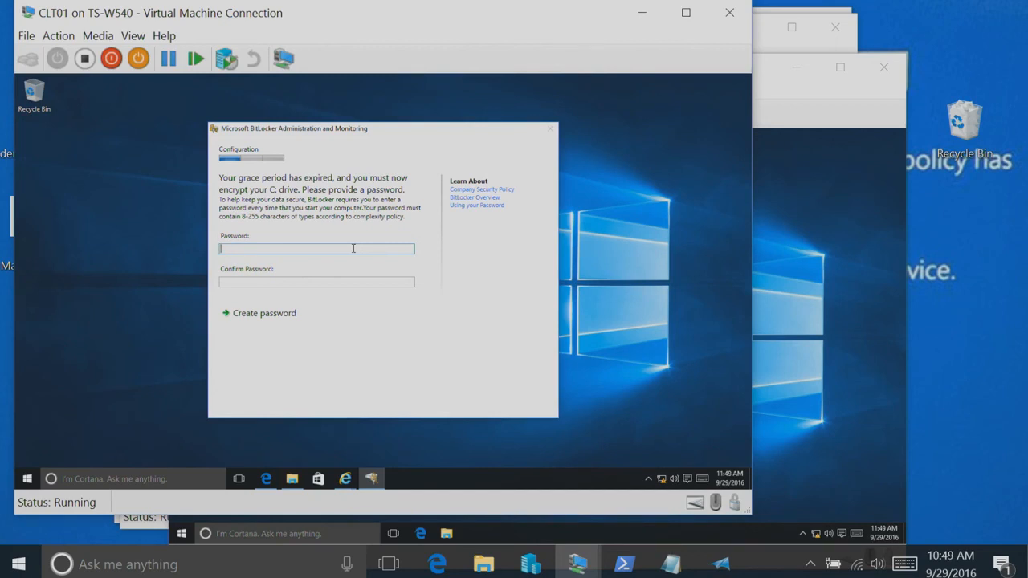
{"action": "type", "text": "•••••"}
{"action": "key", "text": "BackSpace"}
{"action": "key", "text": "BackSpace"}
{"action": "key", "text": "BackSpace"}
{"action": "key", "text": "BackSpace"}
{"action": "key", "text": "BackSpace"}
{"action": "type", "text": "••••••••••"}
{"action": "key", "text": "Tab"}
{"action": "type", "text": "•••••••••"}
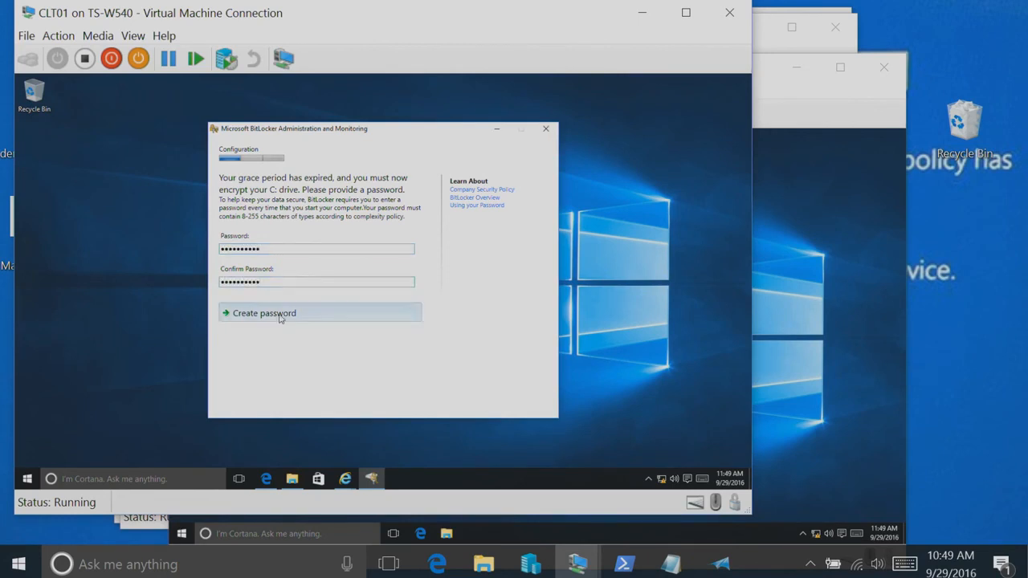
{"action": "left_click", "coordinate": [281, 317]}
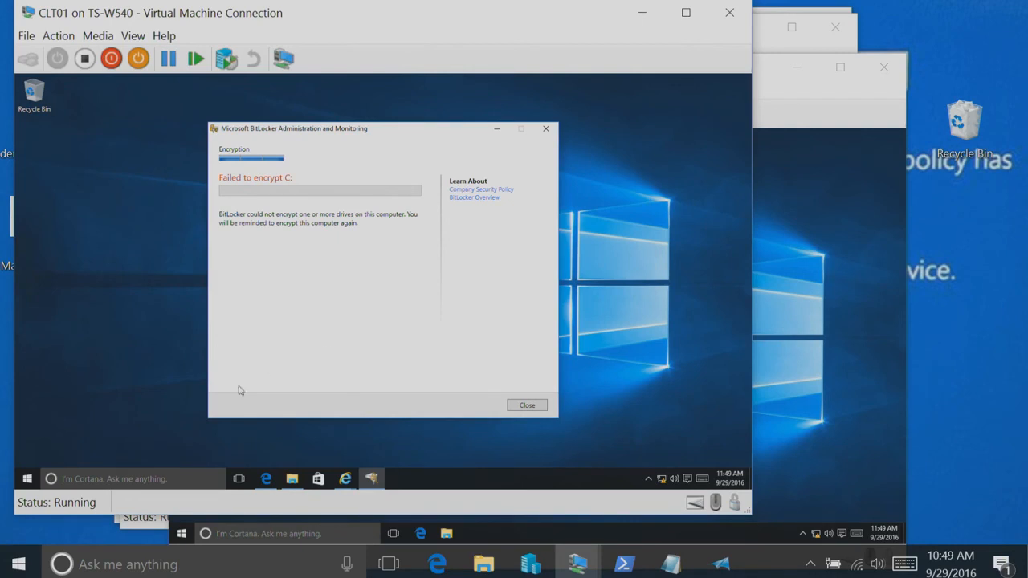
Switch to the DC01 virtual machine and launch Group Policy Management with gpmc.msc
{"action": "left_click", "coordinate": [574, 567]}
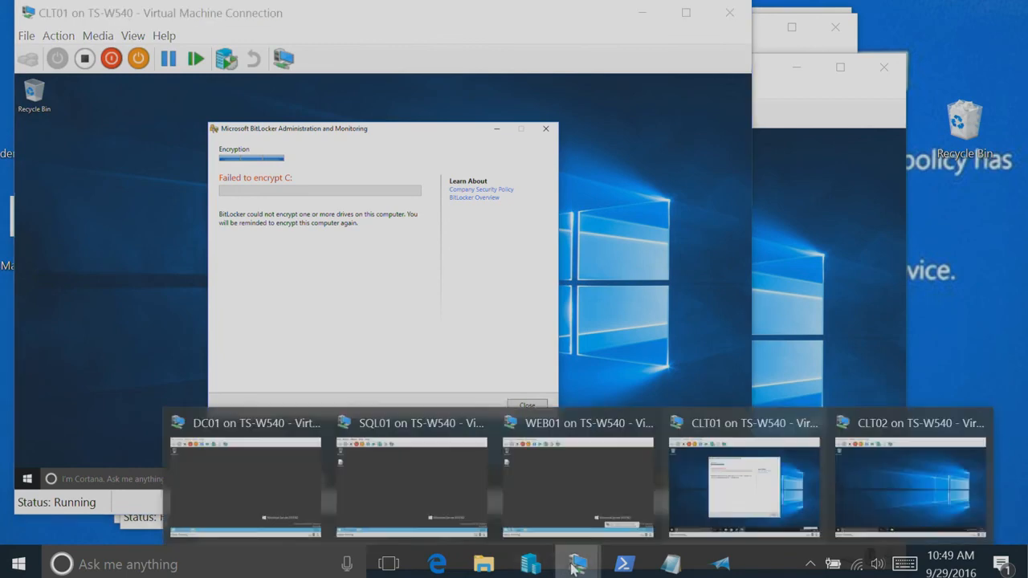
{"action": "left_click", "coordinate": [262, 450]}
{"action": "left_click", "coordinate": [128, 487]}
{"action": "type", "text": "gpmc.msc"}
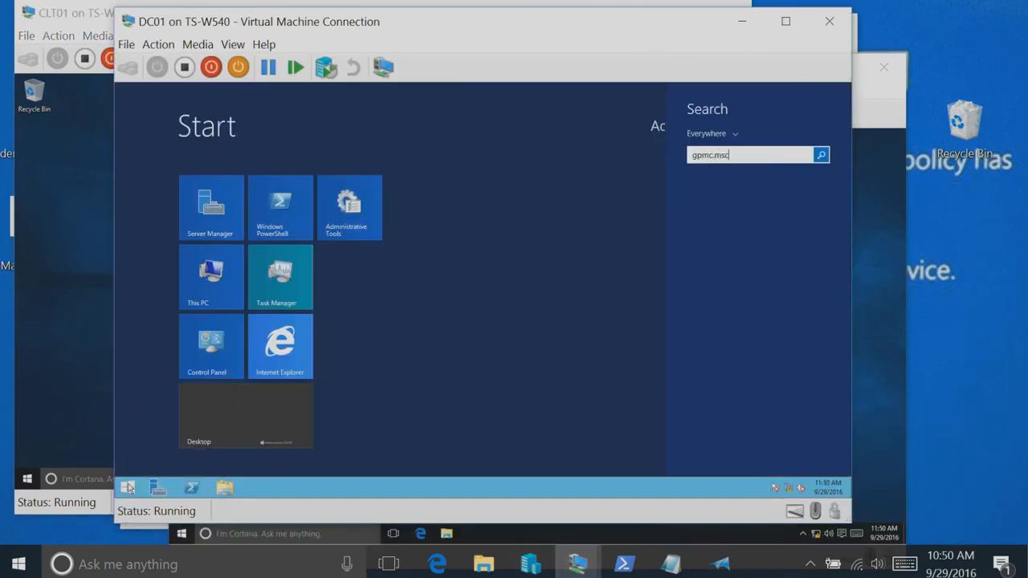
{"action": "key", "text": "Return"}
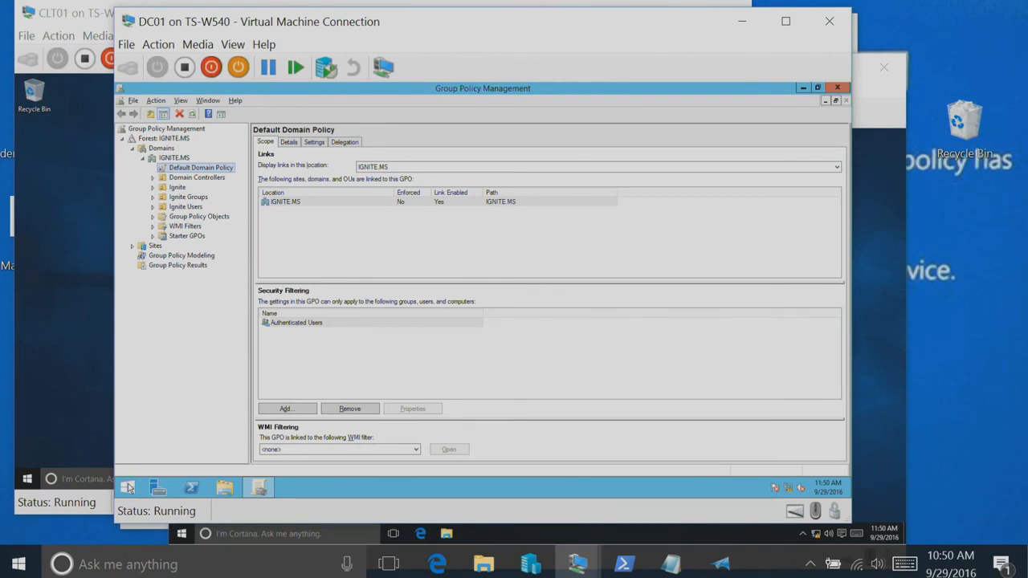
Open the MBAM-Bitlocker policy from IGNITE.MS's Group Policy Objects for editing
{"action": "double_click", "coordinate": [191, 217]}
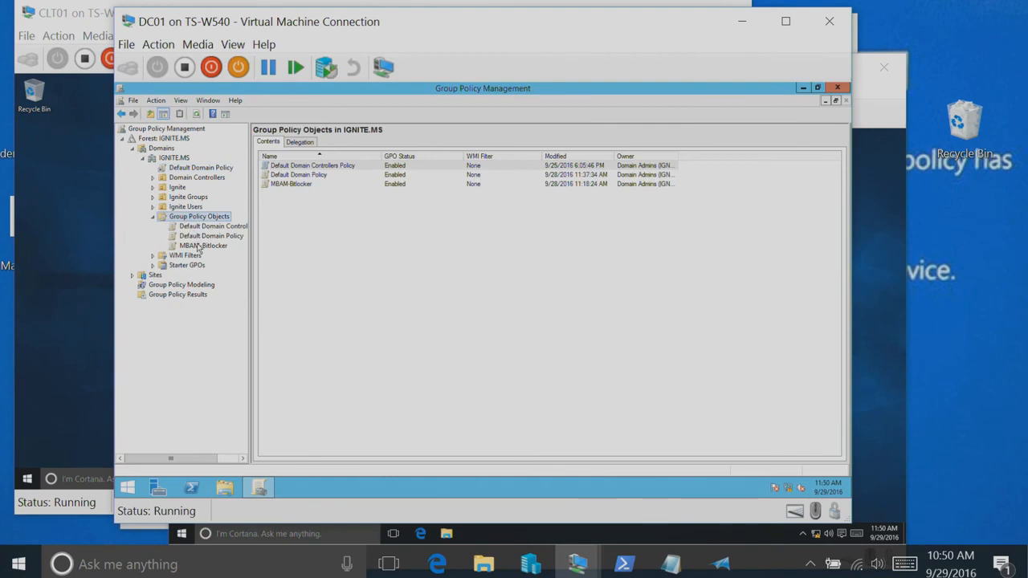
{"action": "left_click", "coordinate": [201, 245]}
{"action": "right_click", "coordinate": [197, 247]}
{"action": "left_click", "coordinate": [221, 253]}
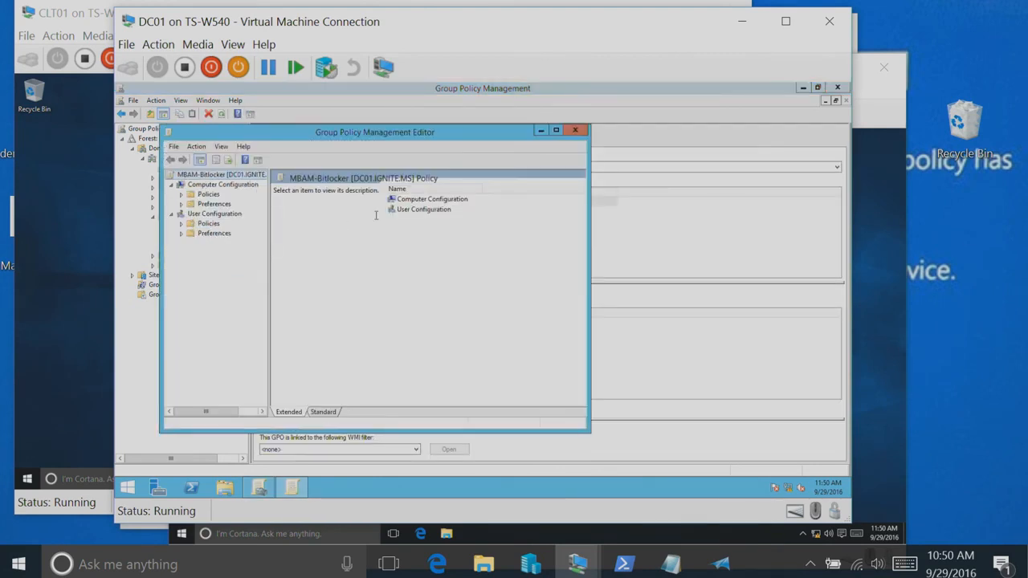
Show the computer policies under Administrative Templates > Windows Components > MDOP MBAM (BitLocker Management) > Operating System Drive, and maximize the editor
{"action": "left_click", "coordinate": [202, 204]}
{"action": "double_click", "coordinate": [209, 194]}
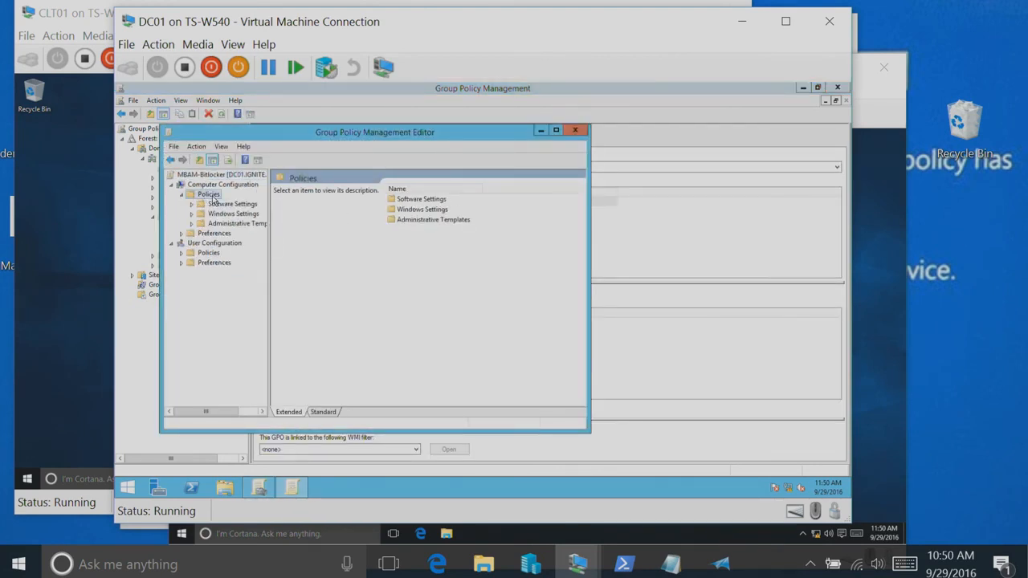
{"action": "double_click", "coordinate": [234, 223]}
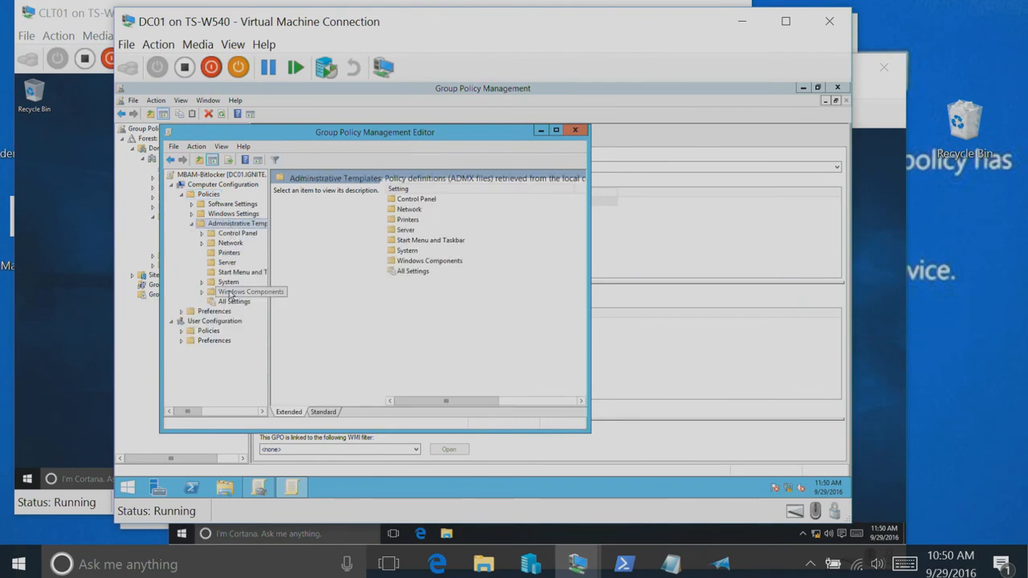
{"action": "double_click", "coordinate": [235, 292]}
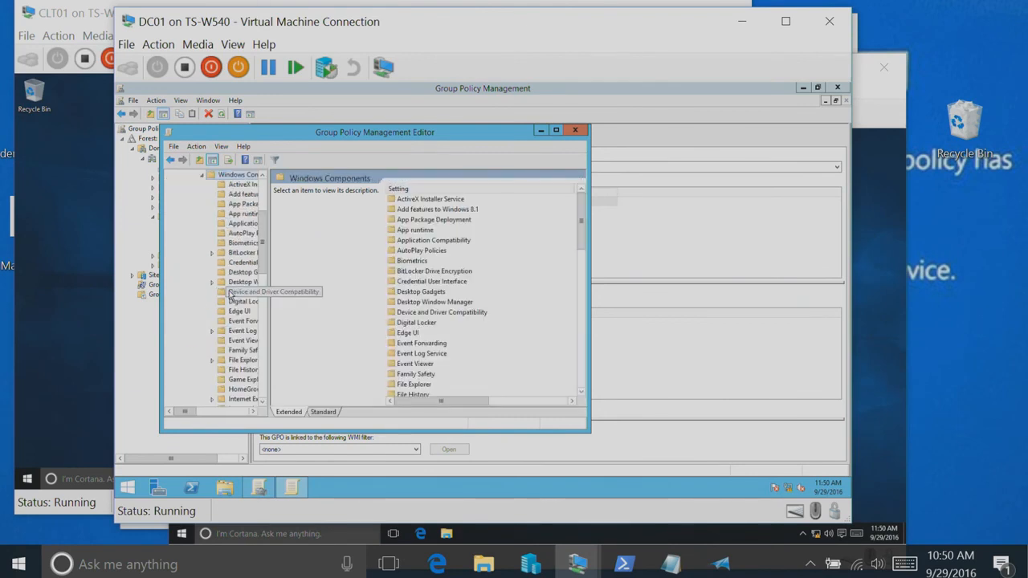
{"action": "left_click", "coordinate": [261, 390]}
{"action": "double_click", "coordinate": [241, 214]}
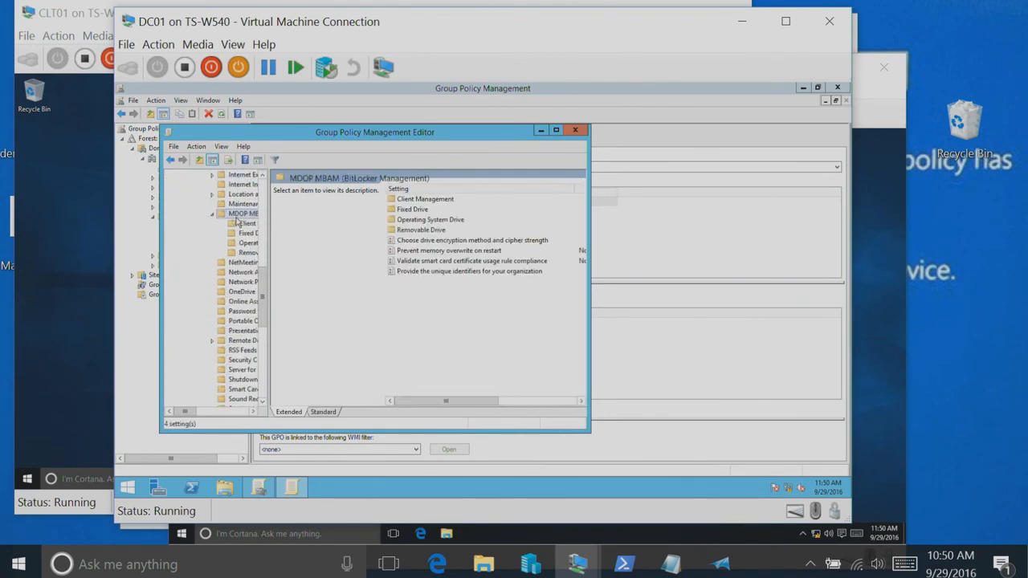
{"action": "left_click", "coordinate": [237, 244]}
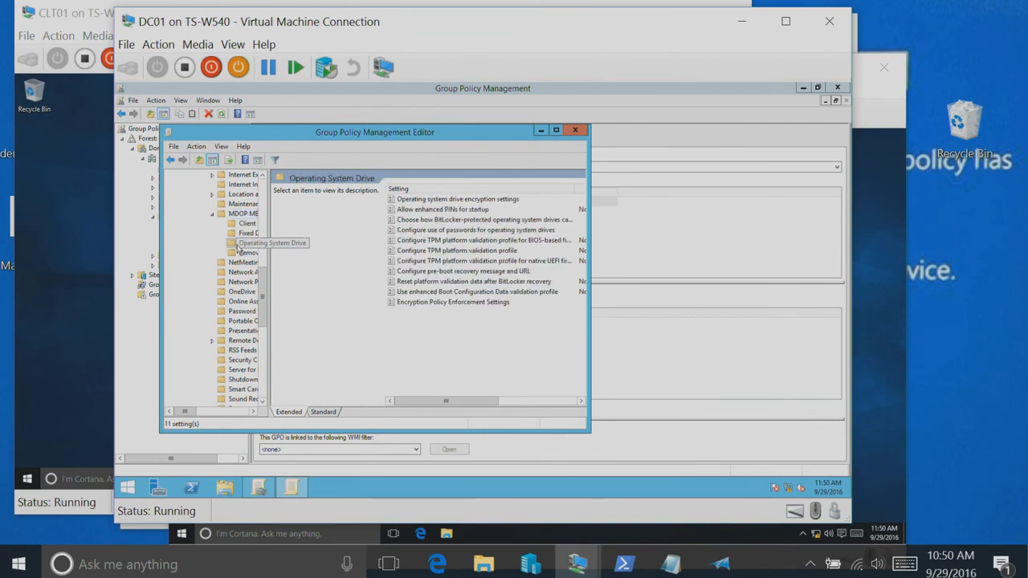
{"action": "left_click", "coordinate": [556, 130]}
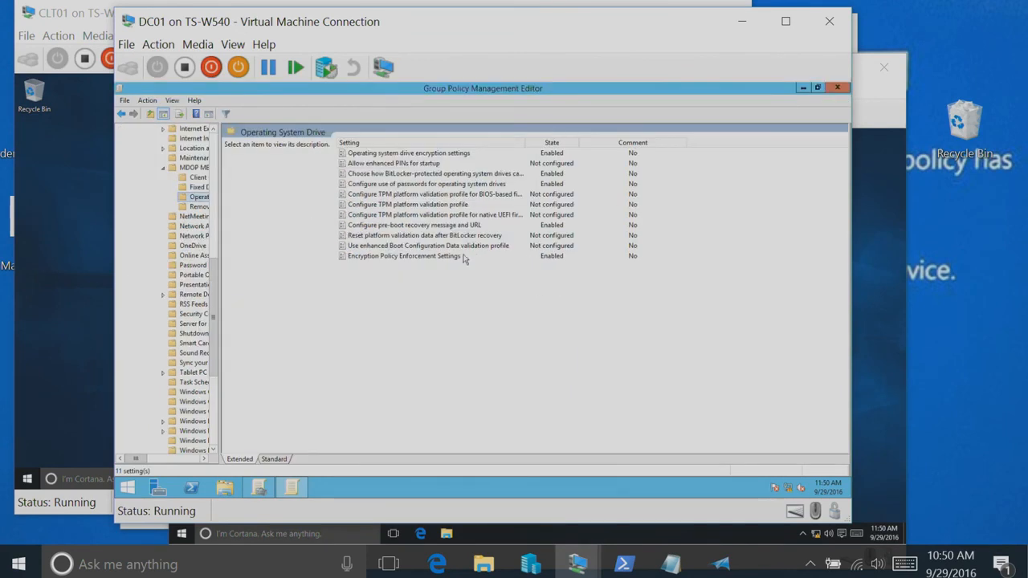
Examine the noncompliance grace period option in Encryption Policy Enforcement Settings, close the setting without changes, and reopen it
{"action": "double_click", "coordinate": [402, 257]}
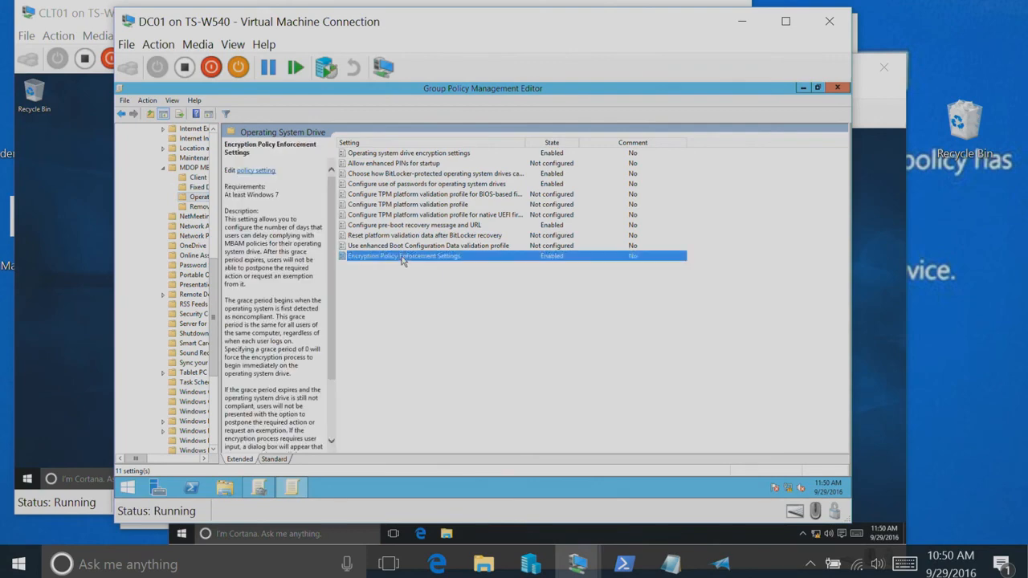
{"action": "left_click_drag", "start_coordinate": [387, 157], "coordinate": [450, 102]}
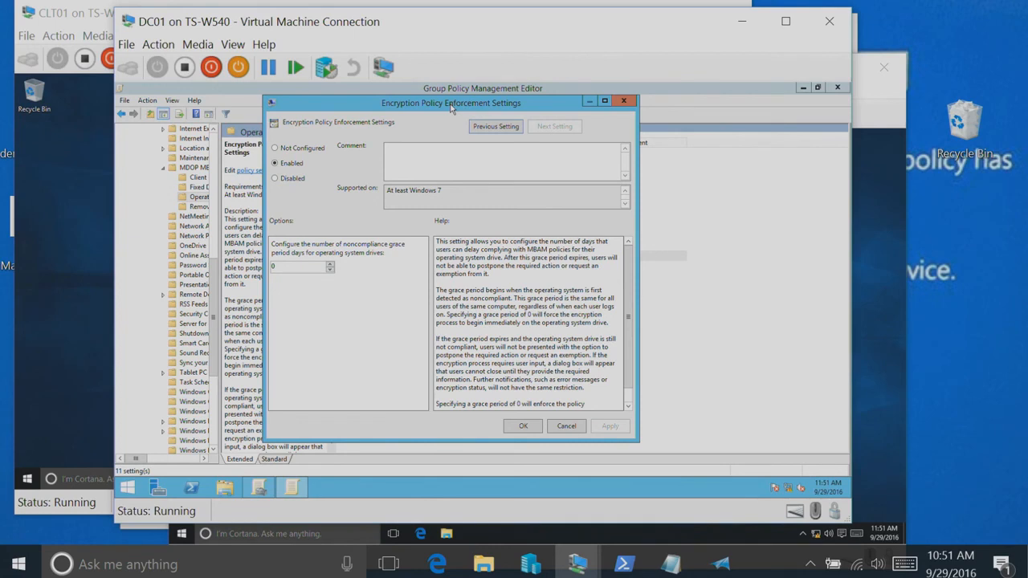
{"action": "left_click", "coordinate": [574, 426]}
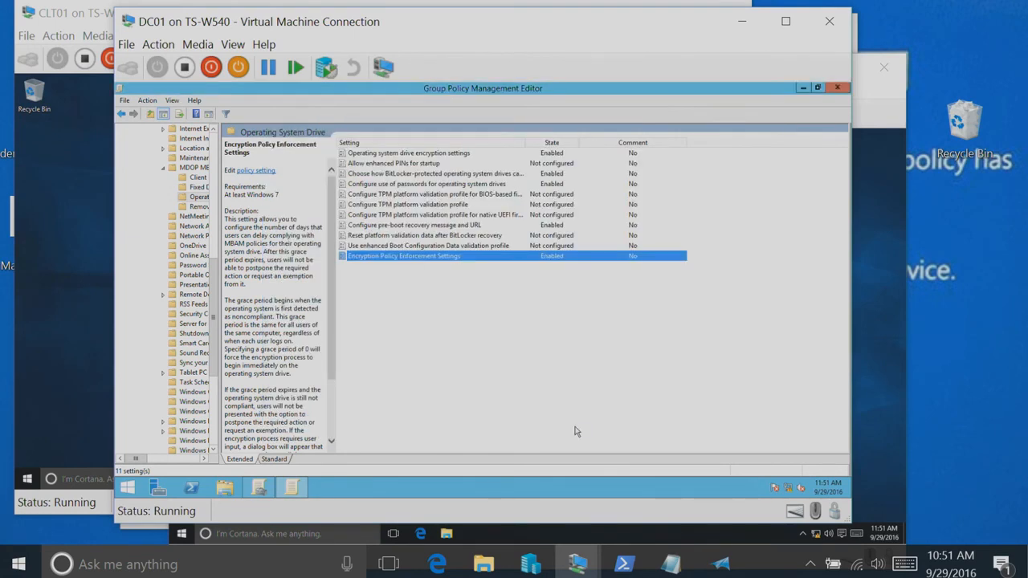
{"action": "double_click", "coordinate": [408, 256]}
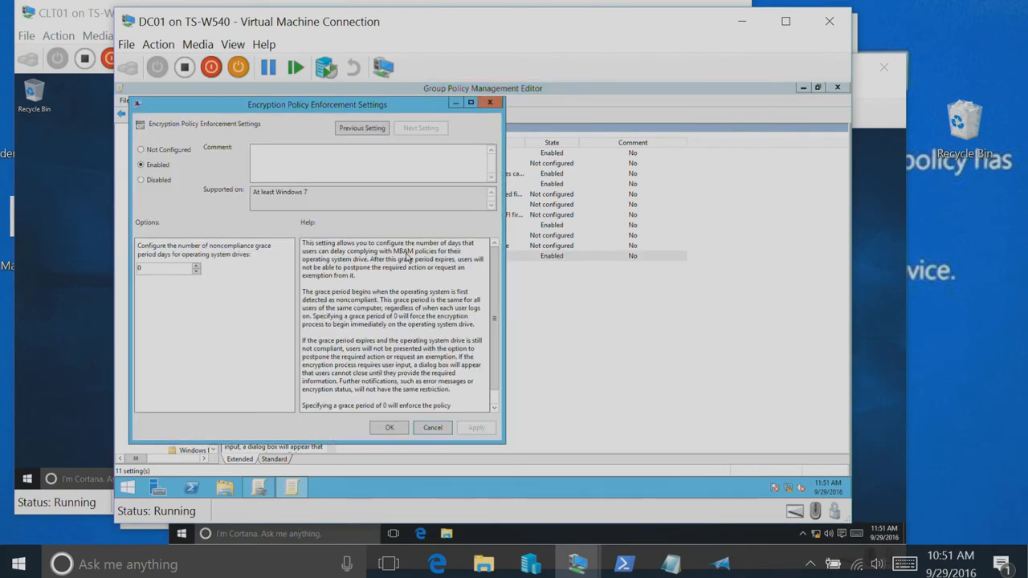